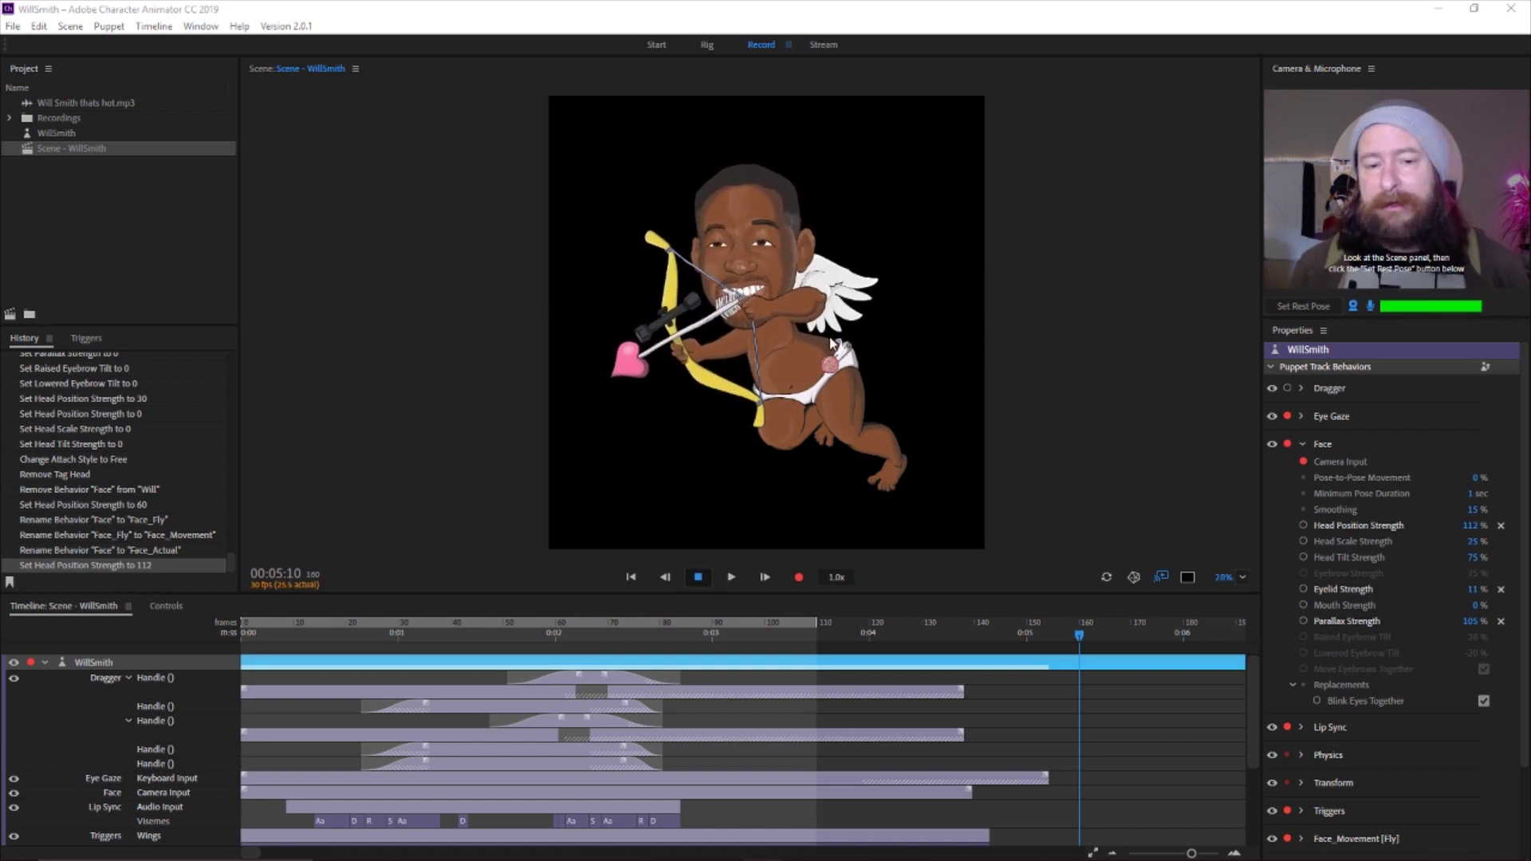
Collapse the Face behavior and expand the Face_Movement [Fly] parameters
{"action": "left_click", "coordinate": [1302, 443]}
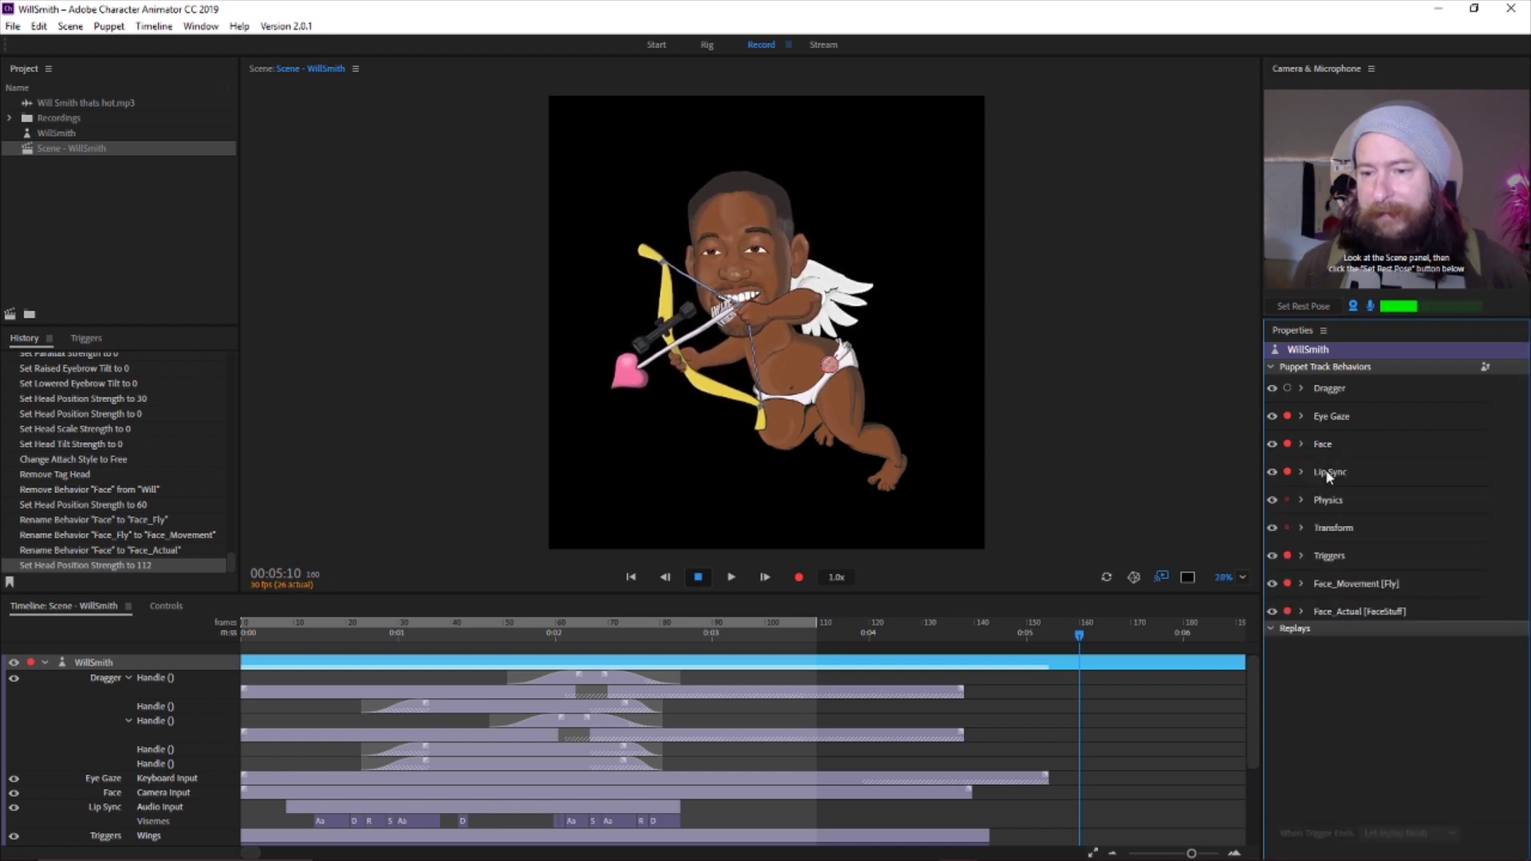
{"action": "left_click", "coordinate": [1301, 584]}
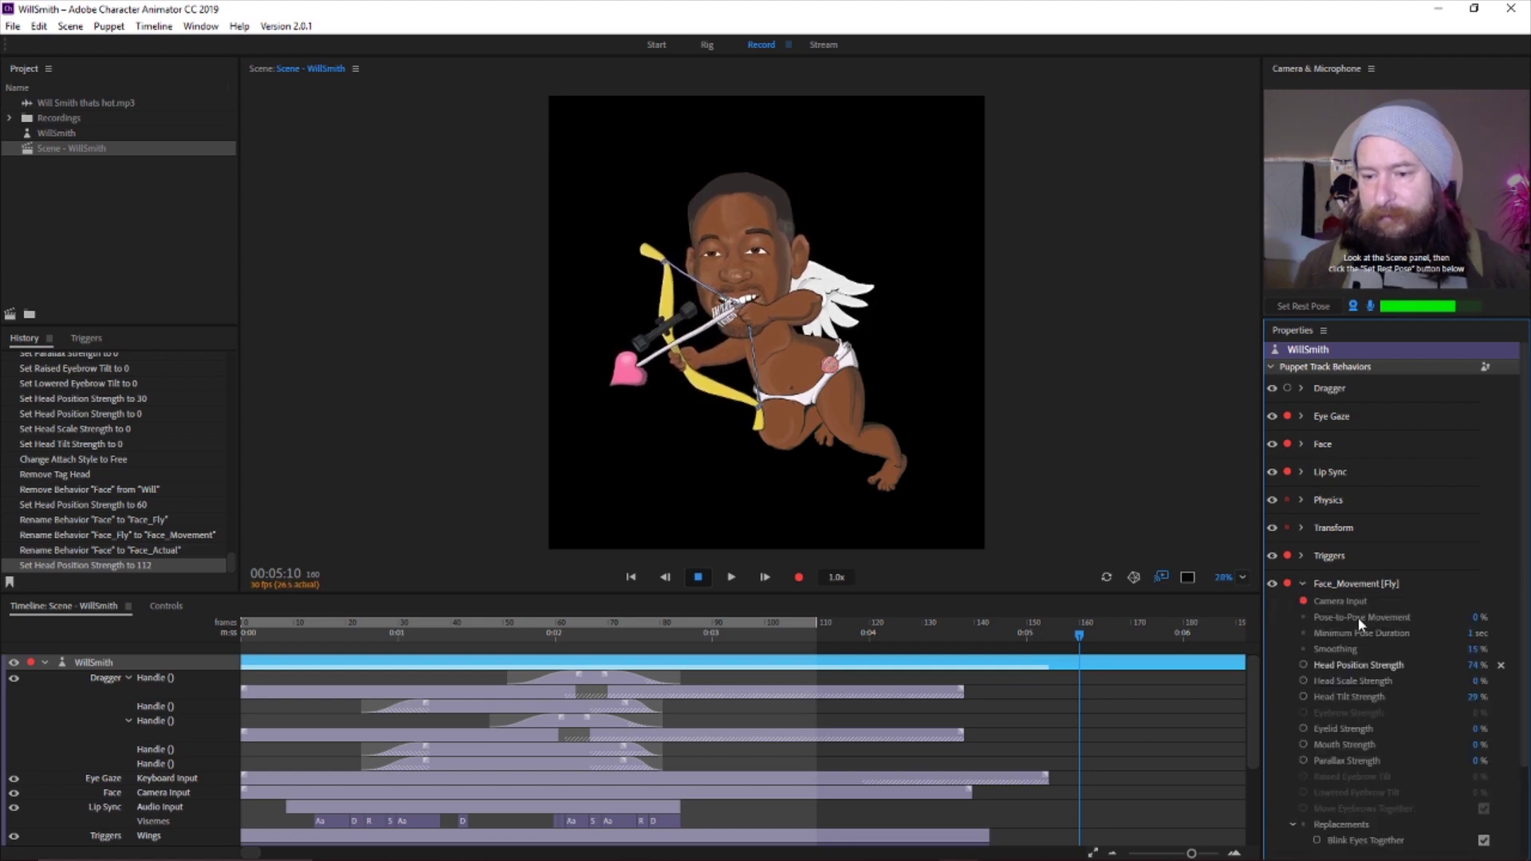
{"action": "scroll", "coordinate": [1361, 625], "scroll_direction": "down", "scroll_amount": 3}
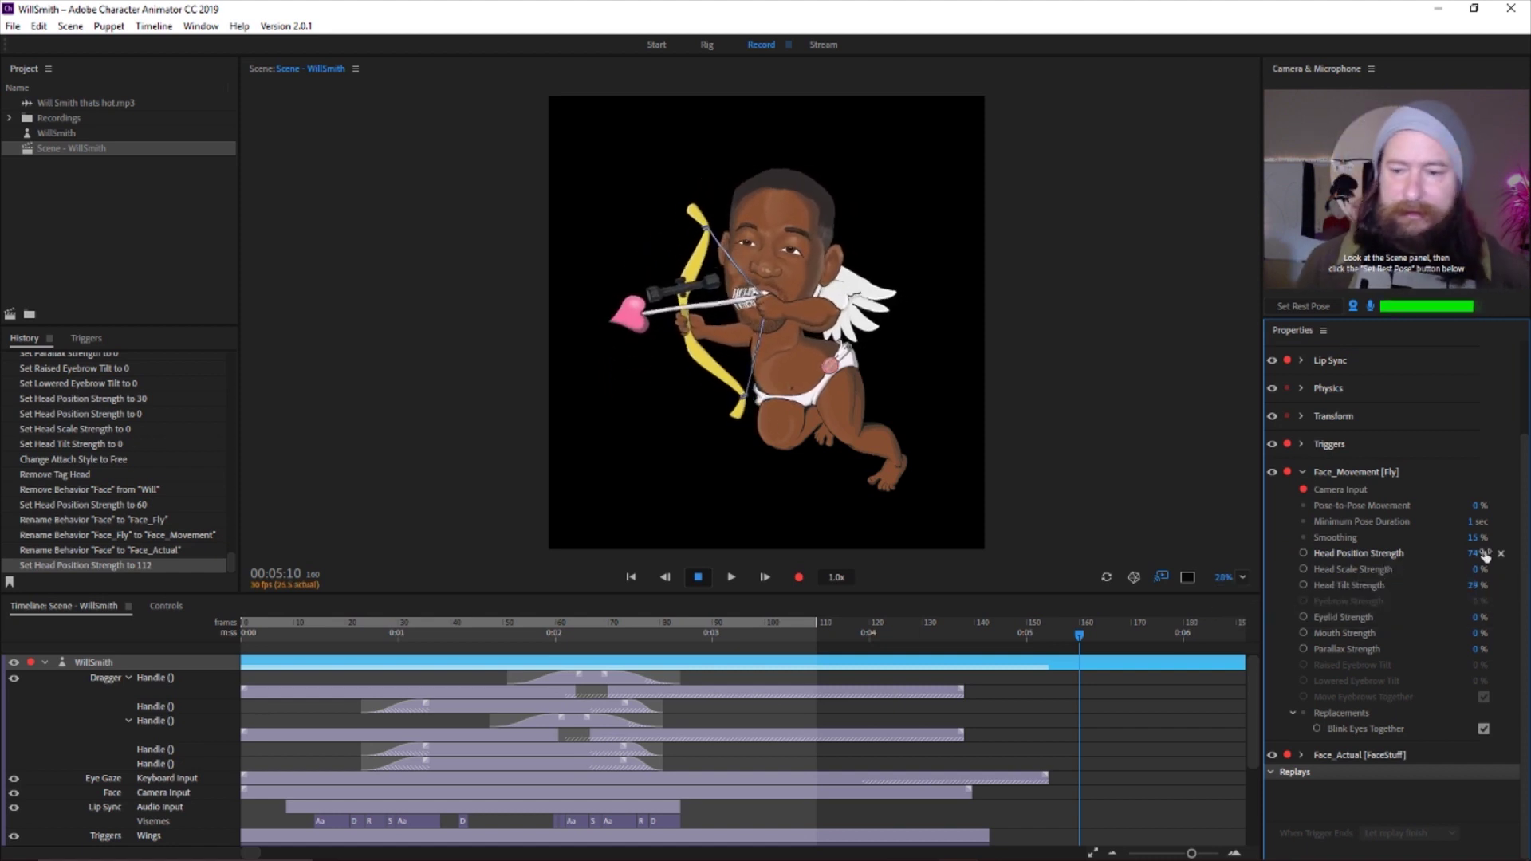
Lower Face_Movement [Fly] head position strength to 14% and head tilt strength to 6%
{"action": "left_click_drag", "start_coordinate": [1474, 554], "coordinate": [1434, 562]}
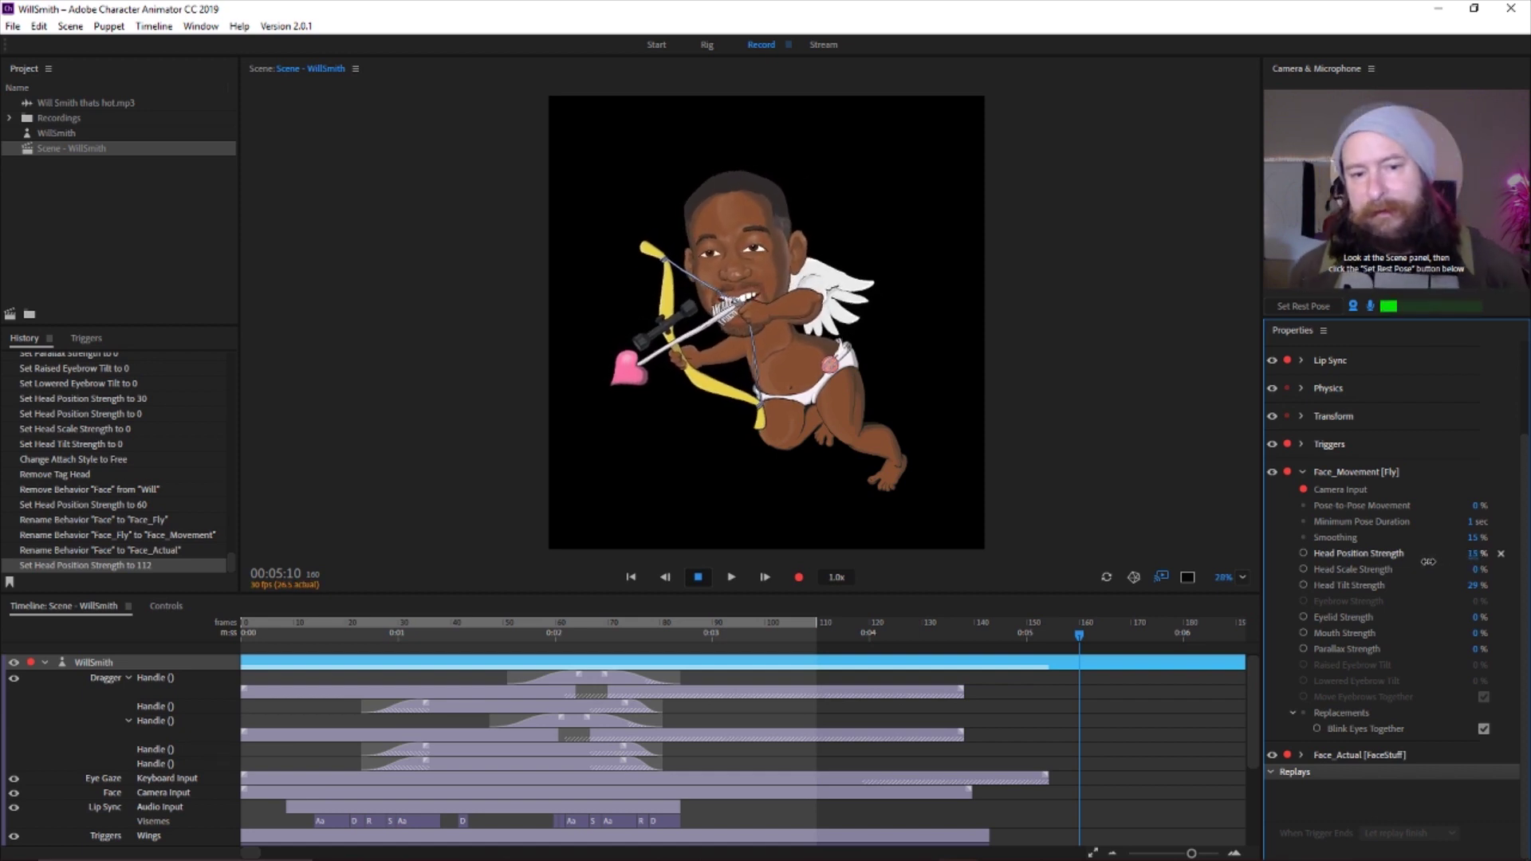
{"action": "left_click_drag", "start_coordinate": [1428, 562], "coordinate": [1430, 567]}
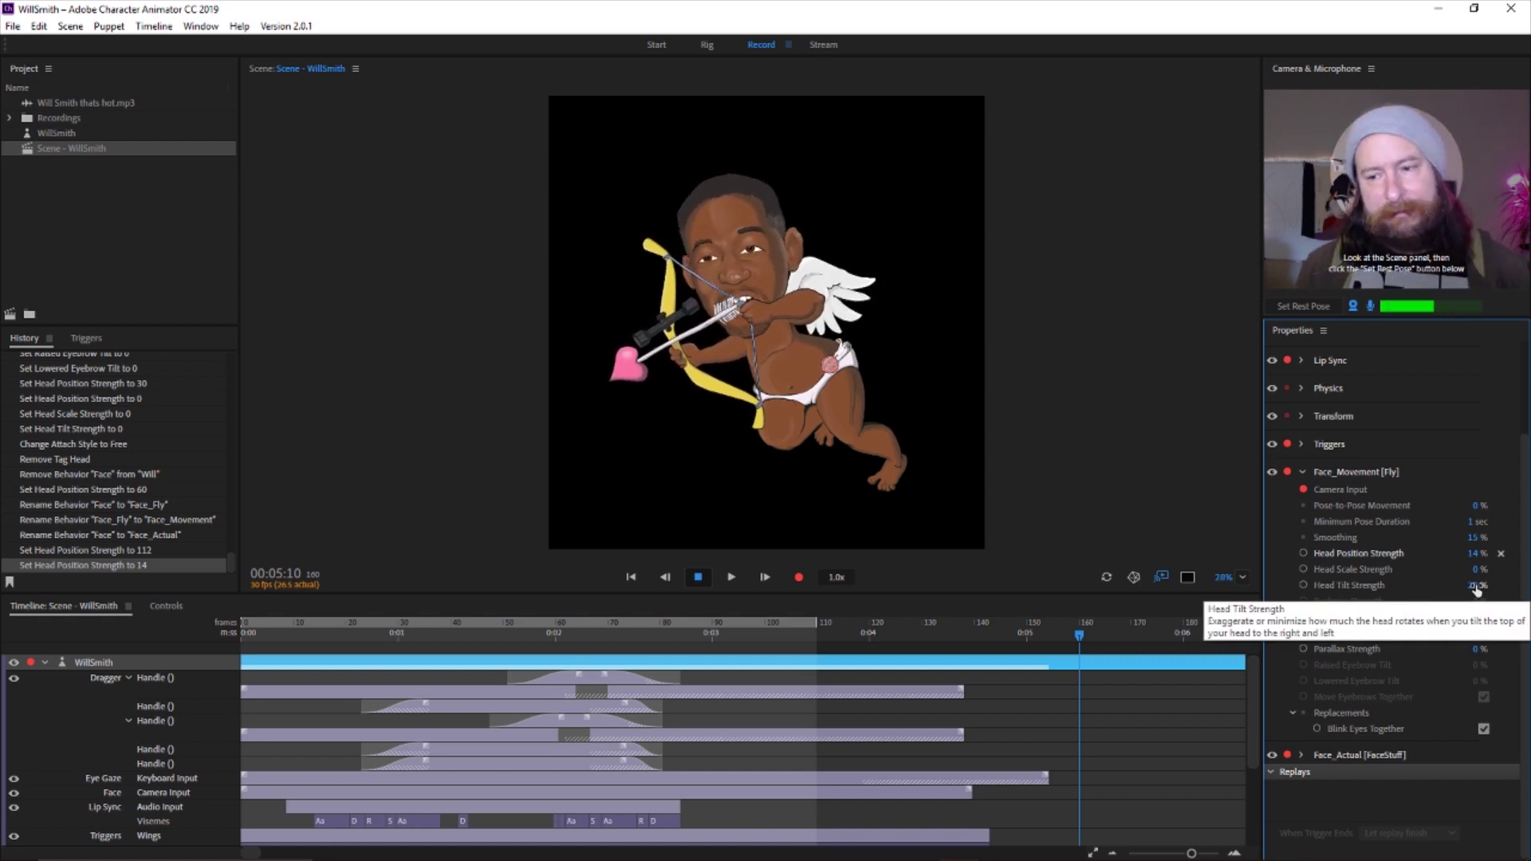
{"action": "left_click_drag", "start_coordinate": [1473, 587], "coordinate": [1455, 587]}
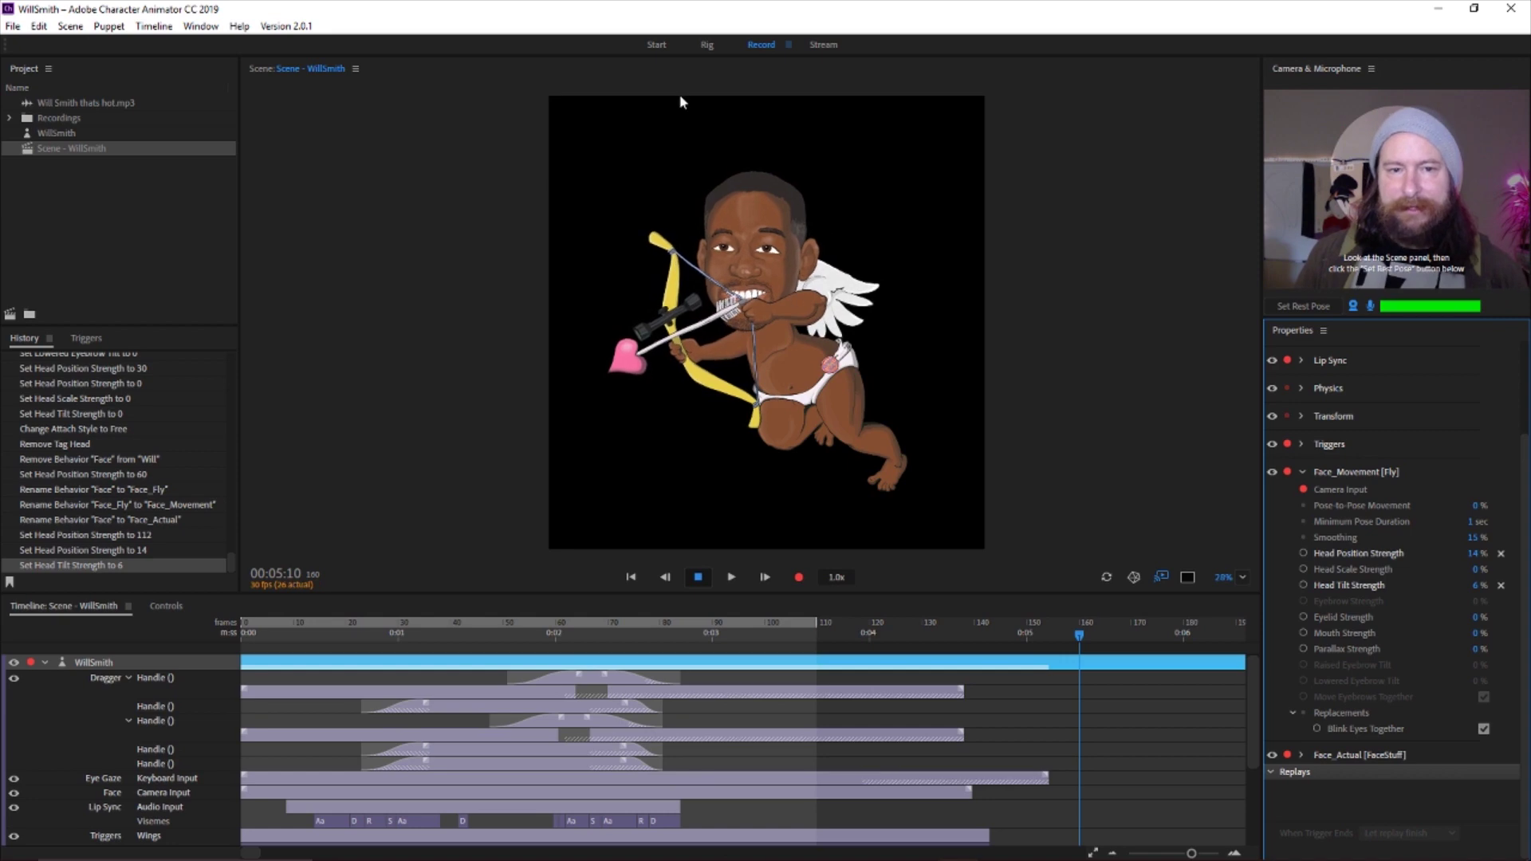
{"action": "left_click", "coordinate": [706, 45]}
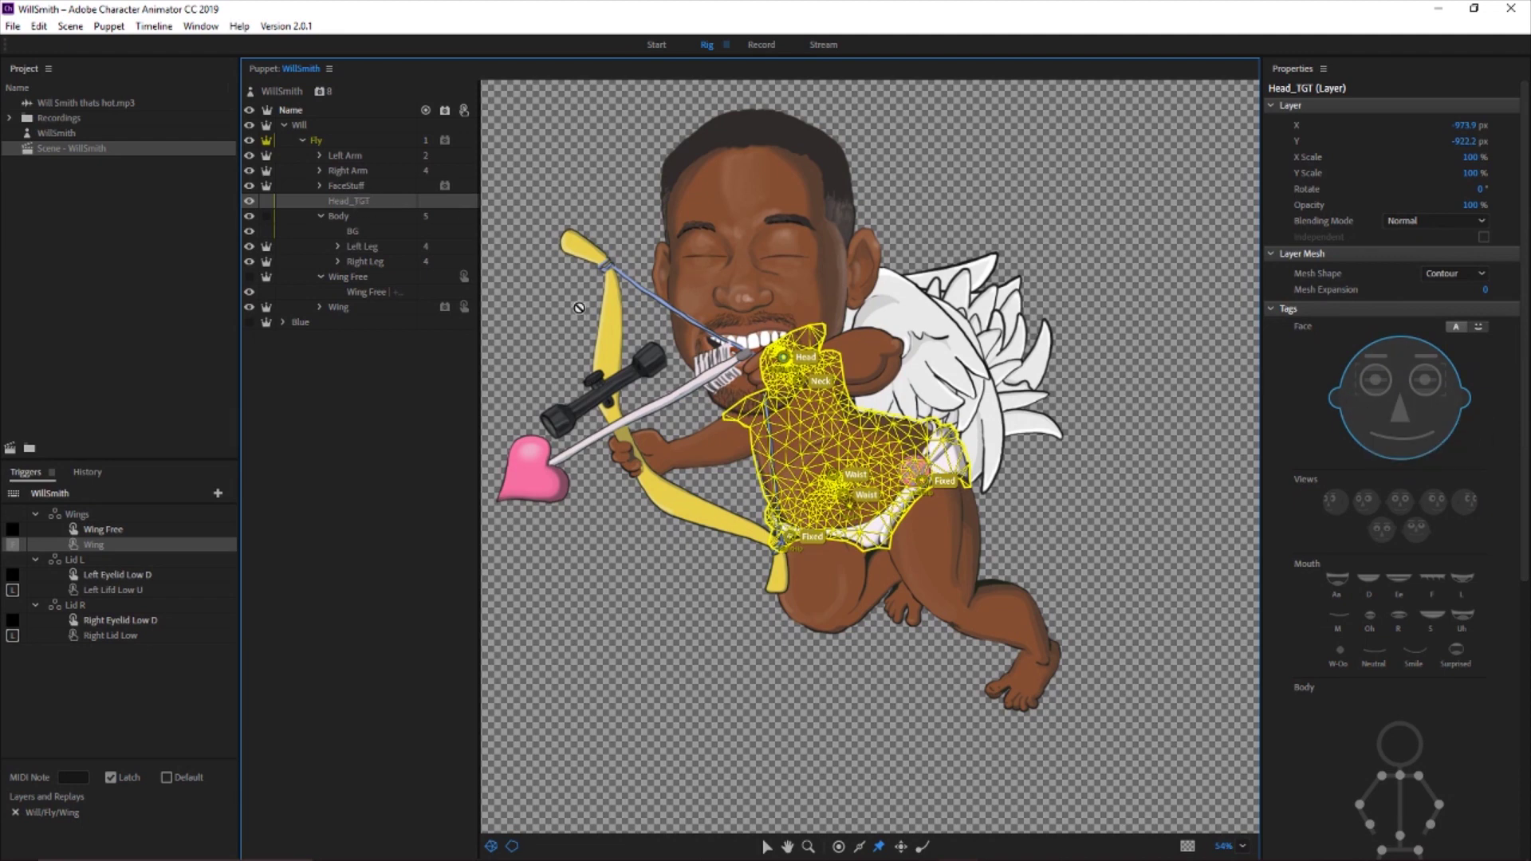
Zoom the Puppet panel in on the Head_TGT mesh and select the FaceStuff layer
{"action": "scroll", "coordinate": [827, 405], "scroll_direction": "up", "scroll_amount": 4}
{"action": "key", "text": "alt"}
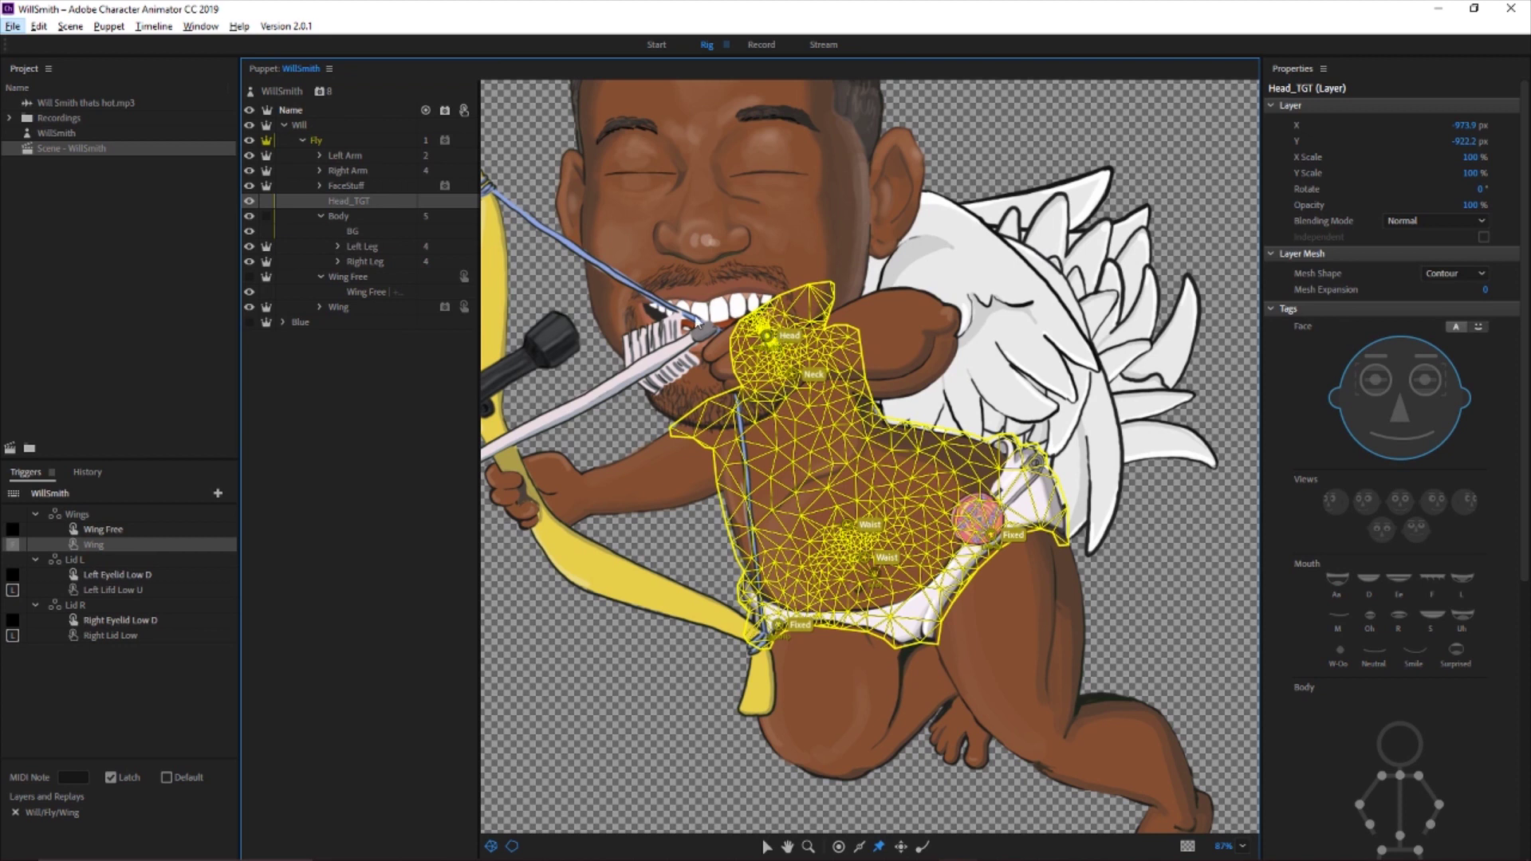
{"action": "left_click", "coordinate": [363, 190]}
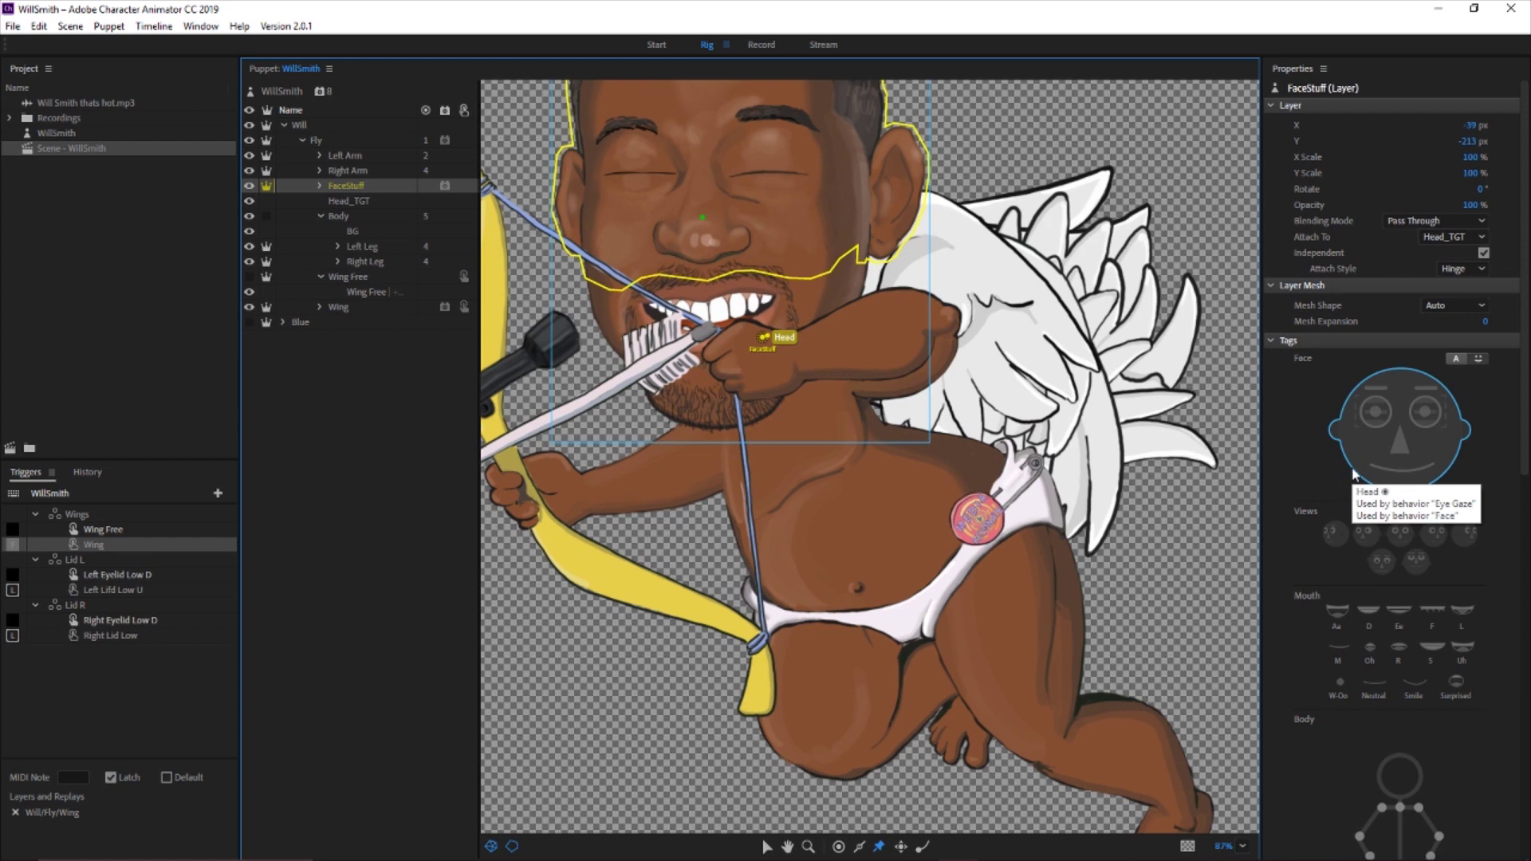
Check FaceStuff's Face_Actual settings (0% position, 100% tilt, 0% mouth), then select Head_TGT
{"action": "scroll", "coordinate": [1381, 527], "scroll_direction": "down", "scroll_amount": 10}
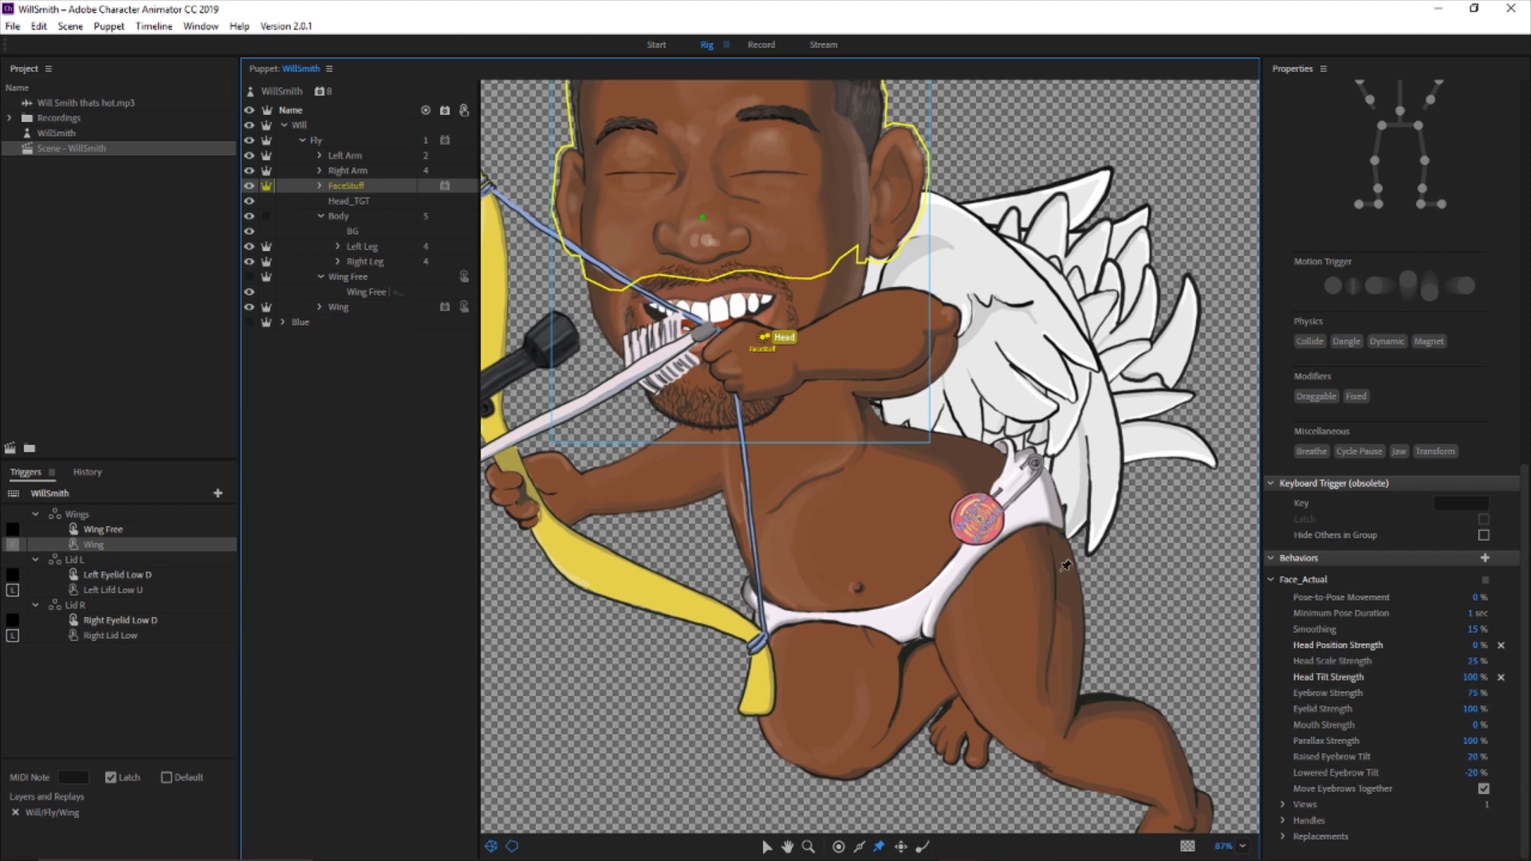
{"action": "left_click", "coordinate": [363, 202]}
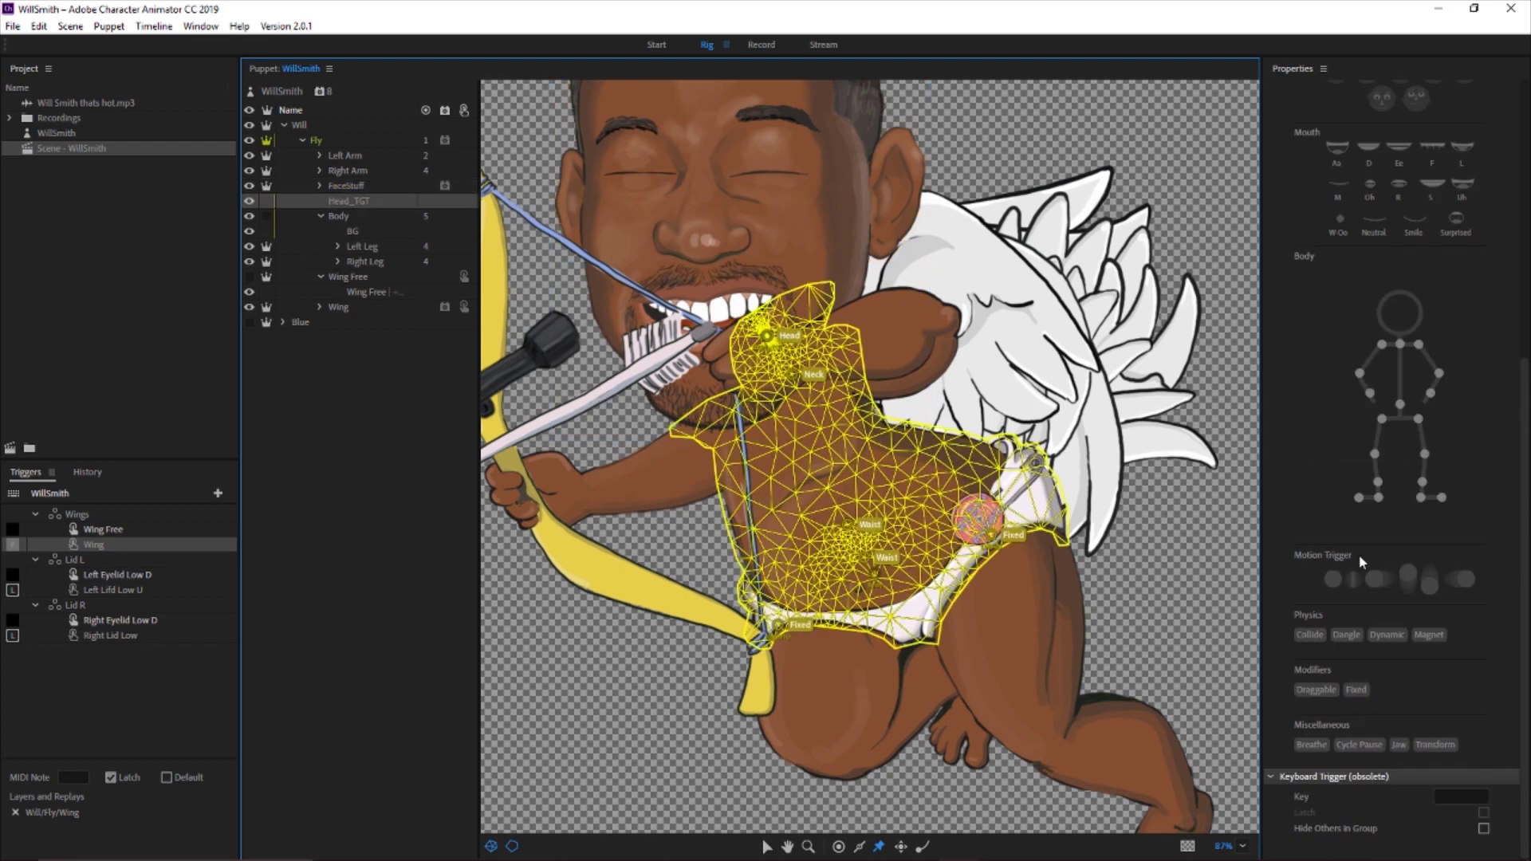
Select the Fly group row to show its Free-attach Fly (Layer) properties
{"action": "scroll", "coordinate": [1368, 552], "scroll_direction": "up", "scroll_amount": 5}
{"action": "scroll", "coordinate": [1368, 552], "scroll_direction": "down", "scroll_amount": 5}
{"action": "scroll", "coordinate": [1368, 552], "scroll_direction": "up", "scroll_amount": 5}
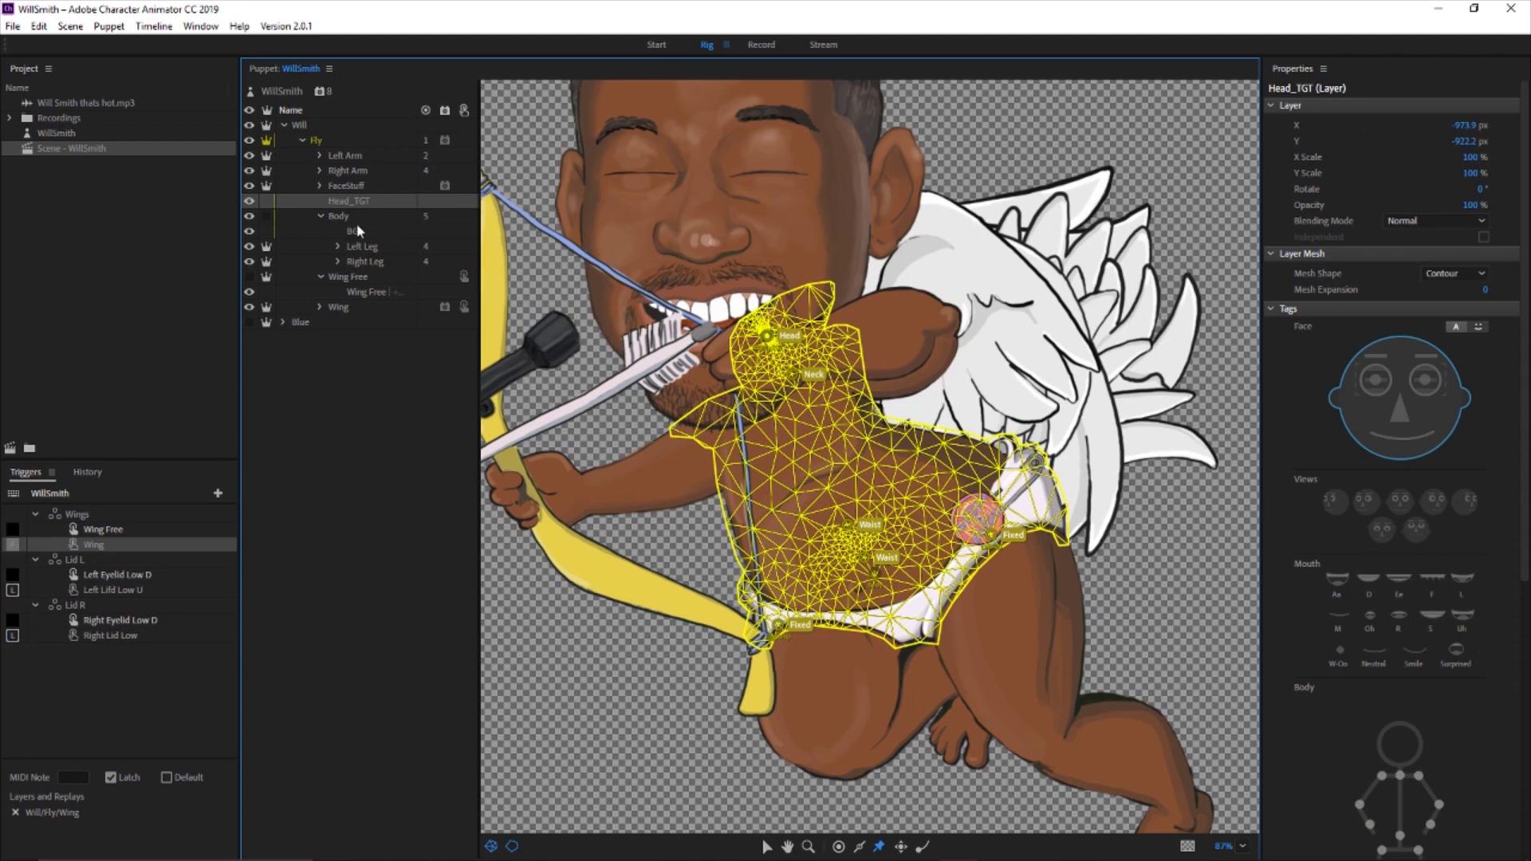
{"action": "left_click", "coordinate": [315, 140]}
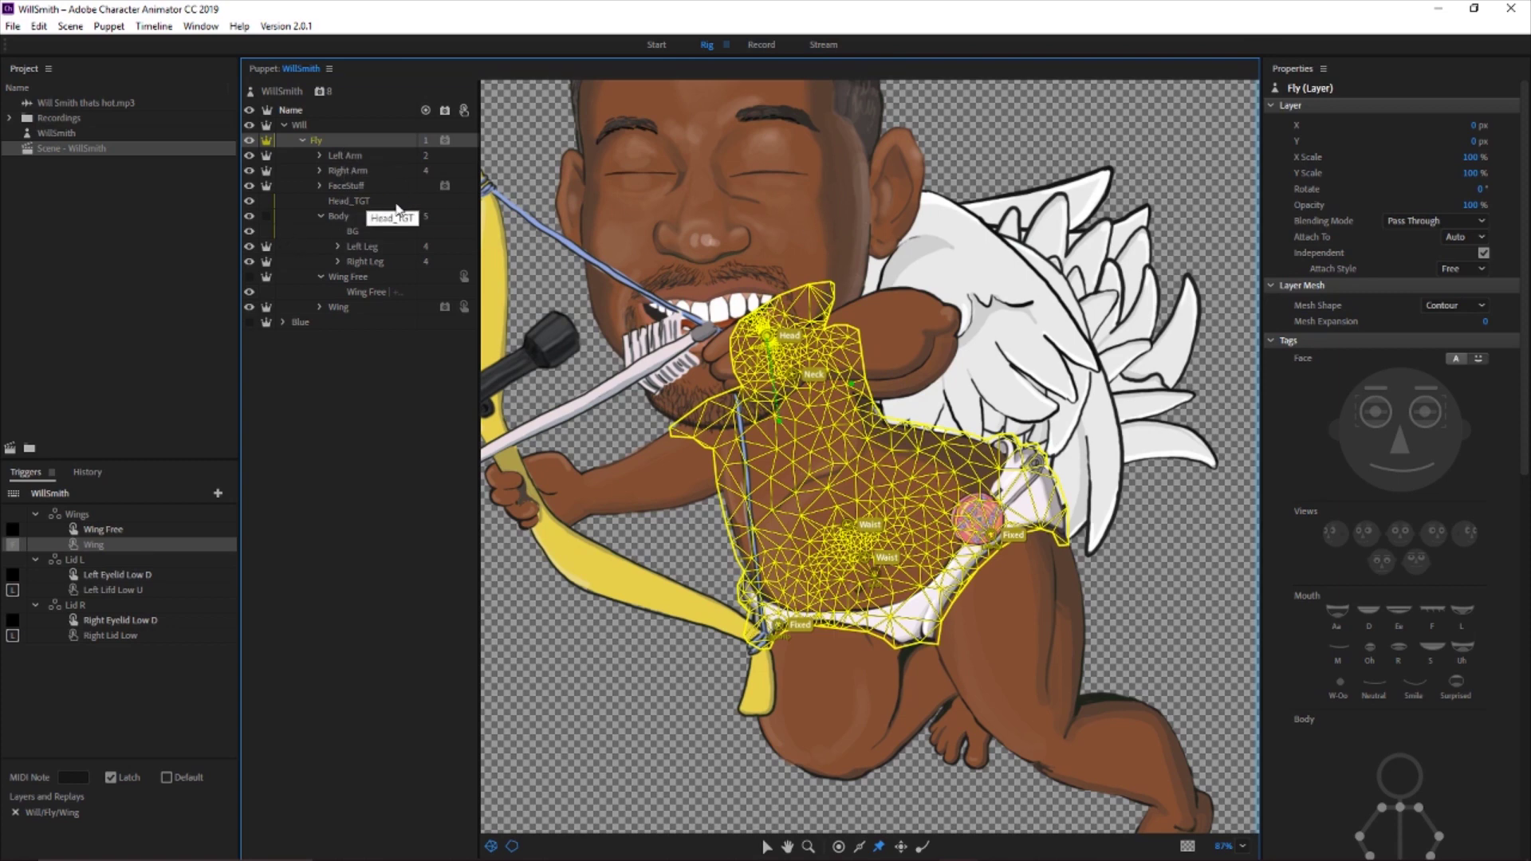
Scrub the Fly group's Face_Movement Head Tilt Strength from 29% down to 16%
{"action": "scroll", "coordinate": [1468, 543], "scroll_direction": "down", "scroll_amount": 10}
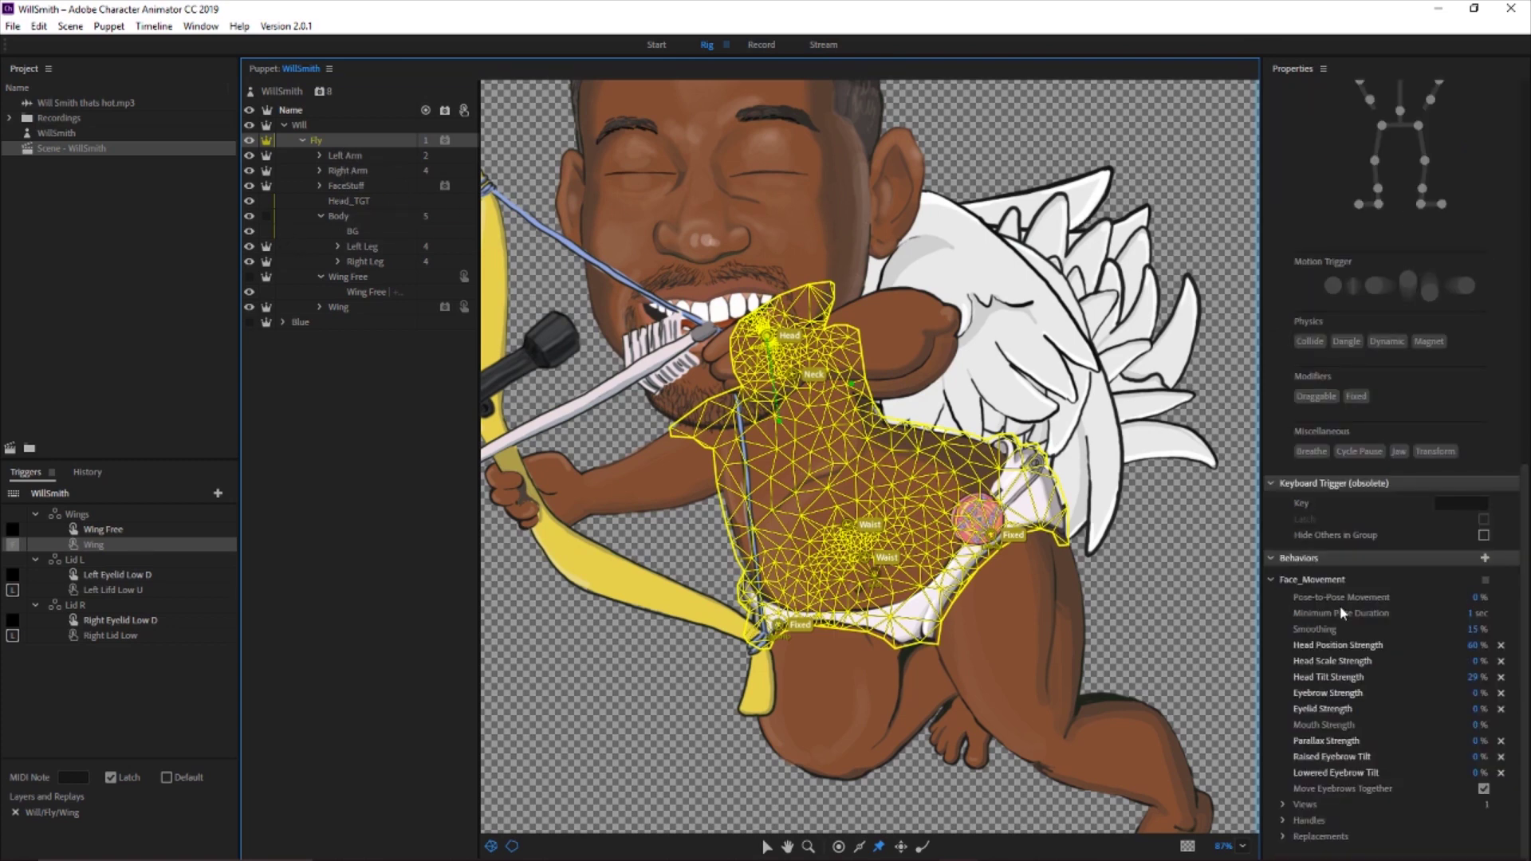
{"action": "mouse_move", "coordinate": [1345, 619]}
{"action": "left_click_drag", "start_coordinate": [1471, 678], "coordinate": [1463, 676]}
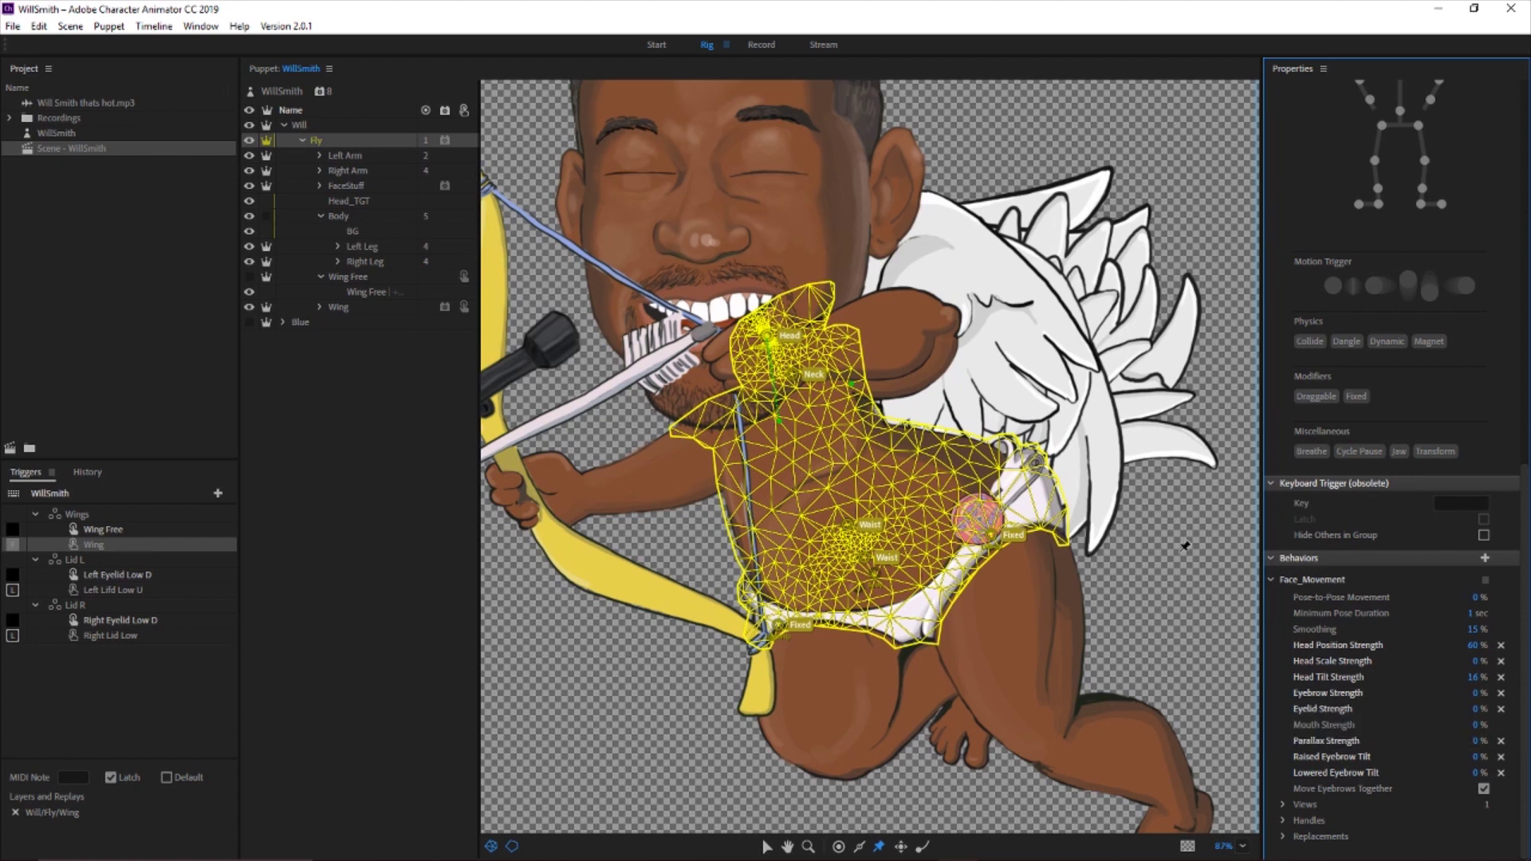
Verify FaceStuff's Hinge attachment to Head_TGT, then return to the Record workspace
{"action": "left_click", "coordinate": [349, 201]}
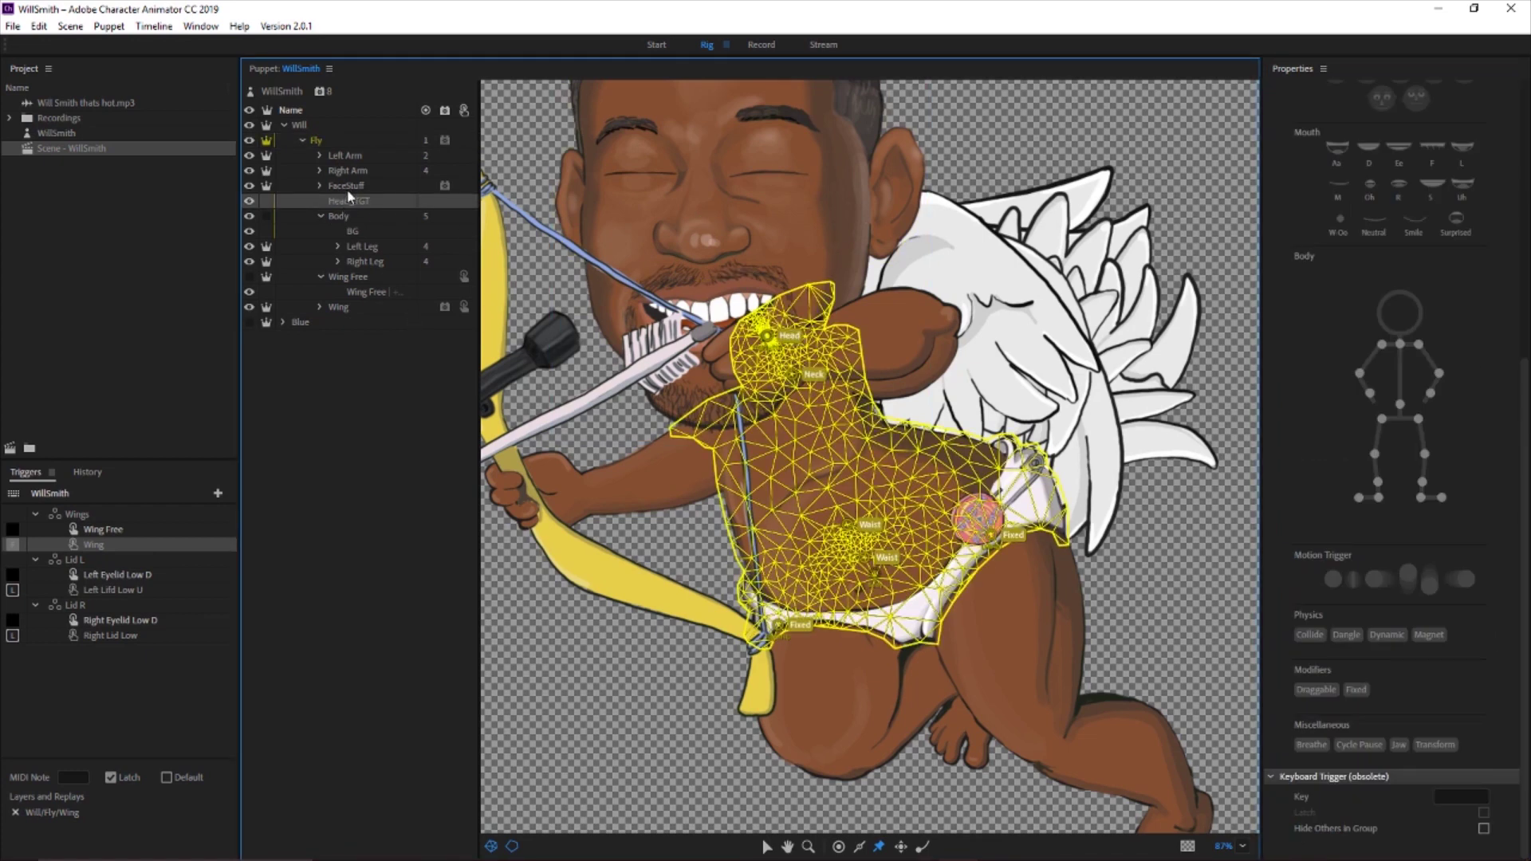
{"action": "left_click", "coordinate": [345, 185]}
{"action": "scroll", "coordinate": [1448, 278], "scroll_direction": "up", "scroll_amount": 5}
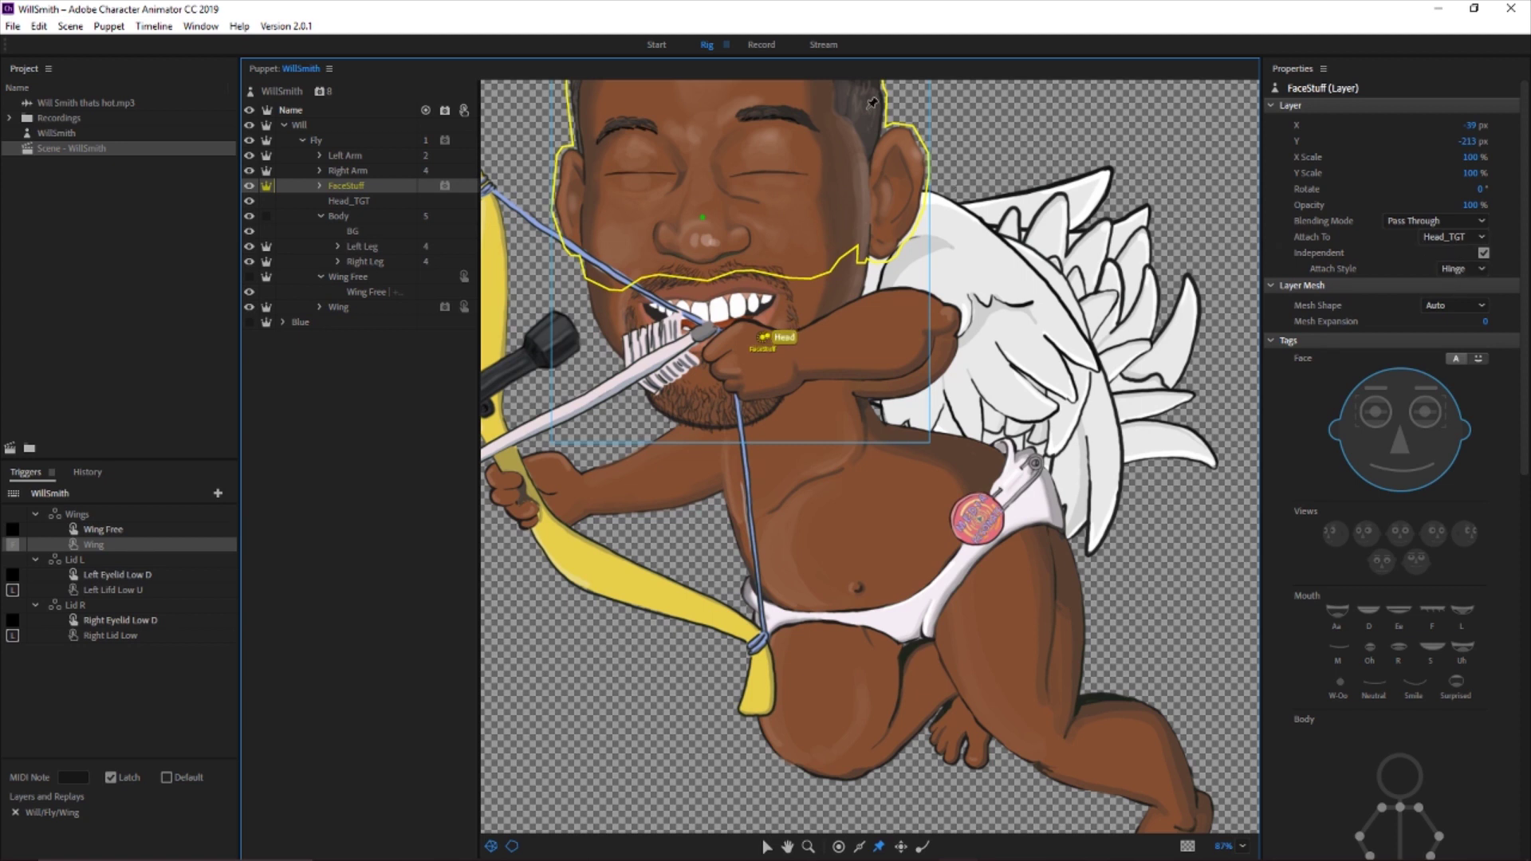
{"action": "left_click", "coordinate": [761, 45]}
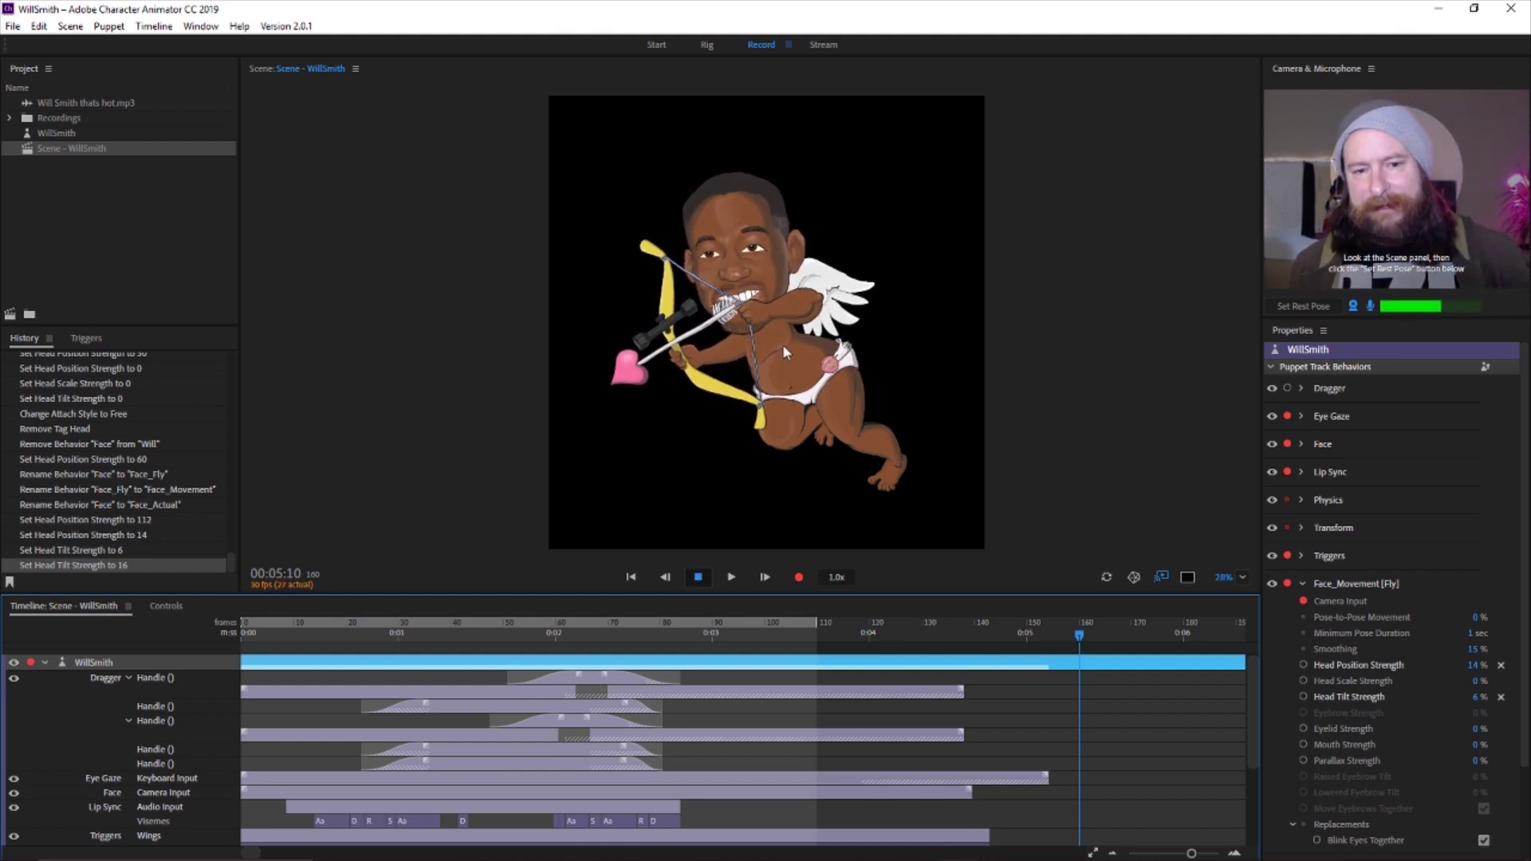
Widen the Camera & Microphone panel to about half the screen beside the Scene
{"action": "left_click_drag", "start_coordinate": [1263, 319], "coordinate": [825, 653]}
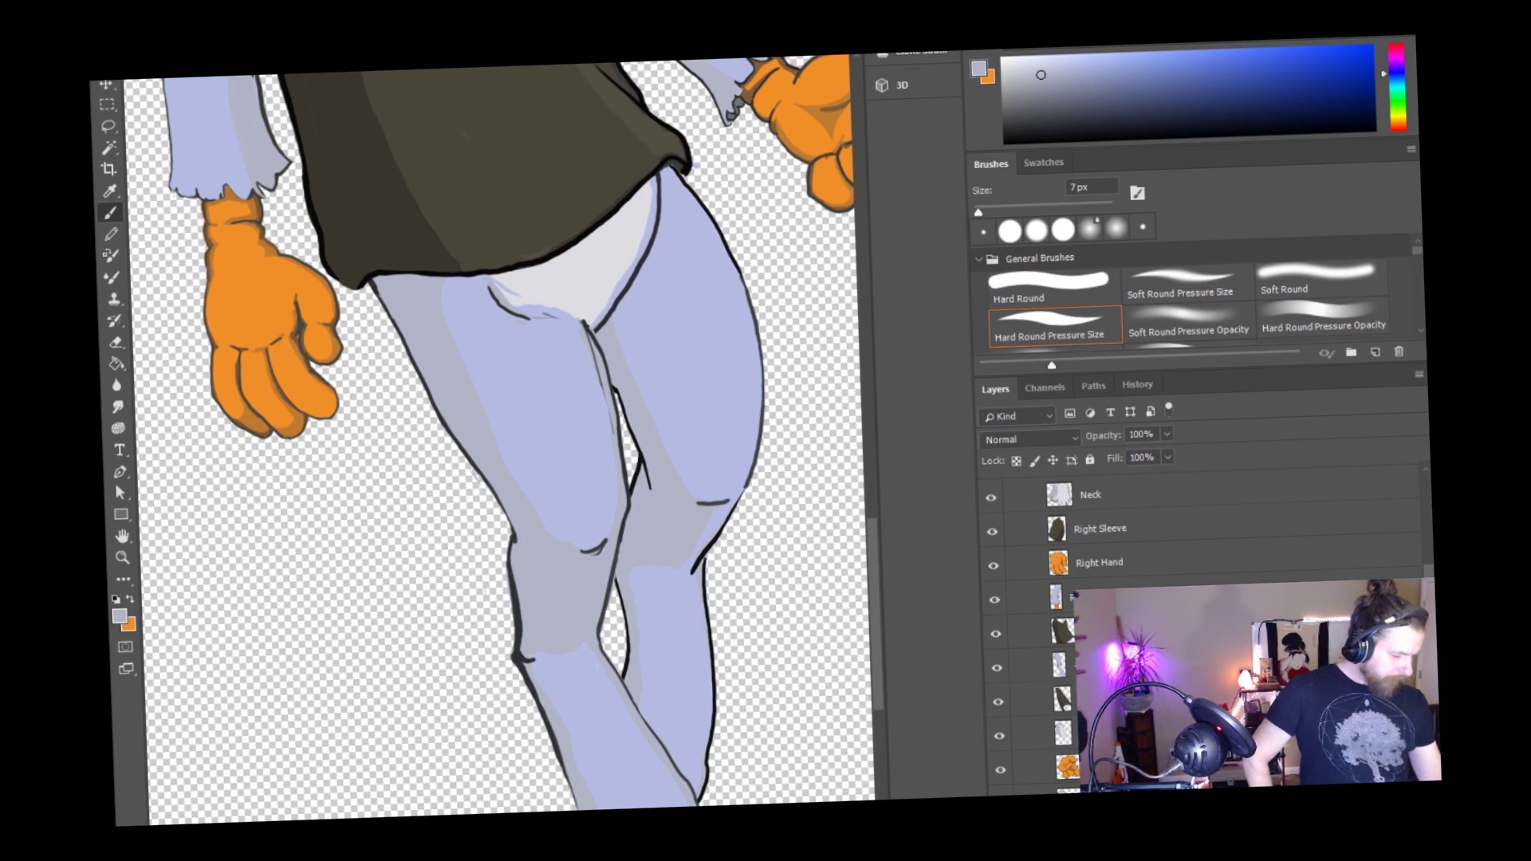
{"action": "scroll", "coordinate": [1197, 606], "scroll_direction": "up", "scroll_amount": 4}
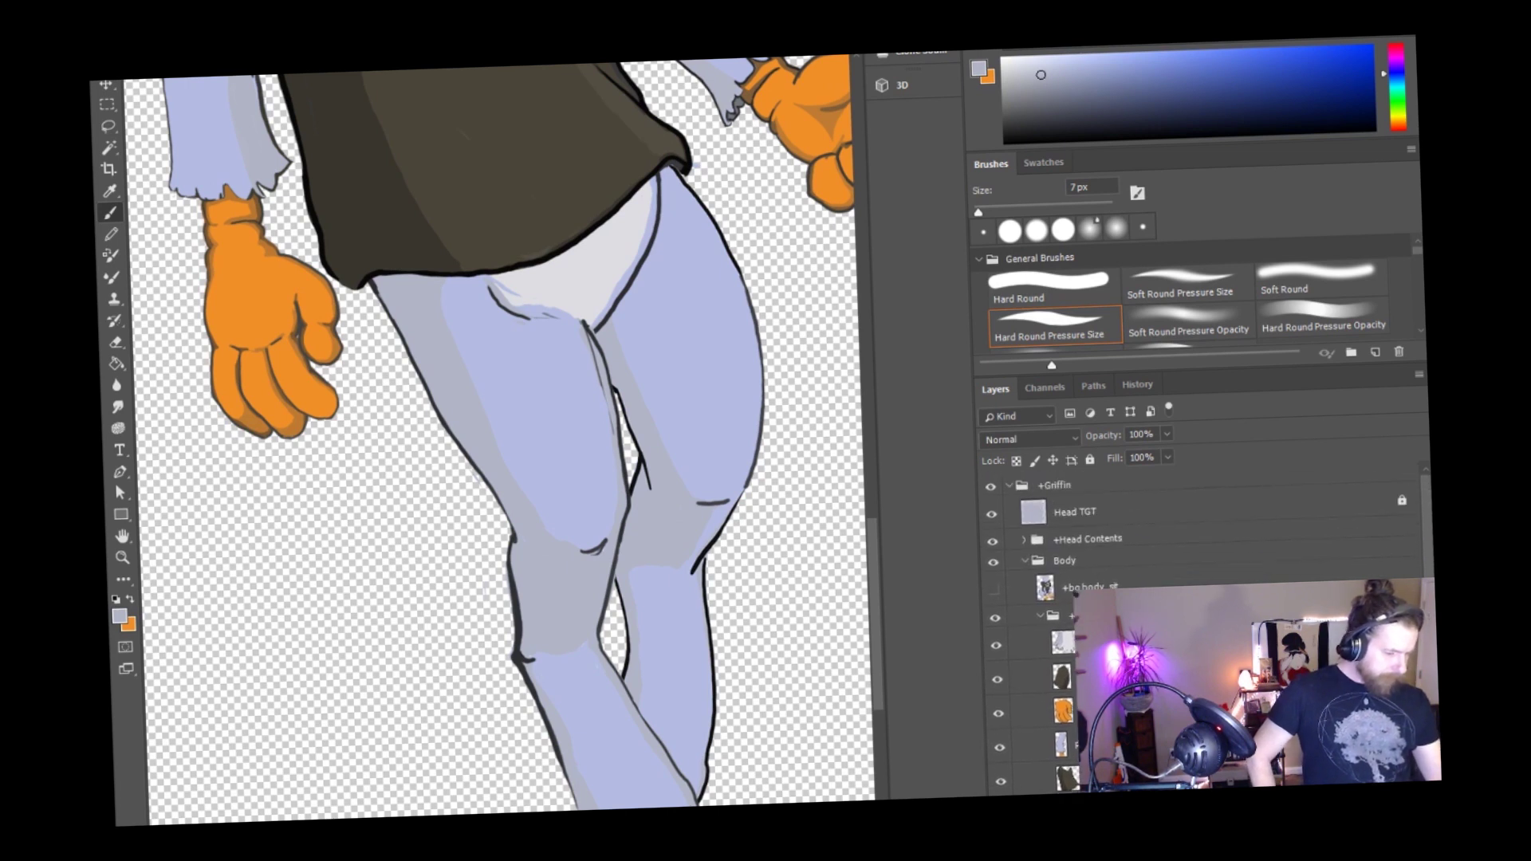
{"action": "scroll", "coordinate": [1197, 607], "scroll_direction": "down", "scroll_amount": 1}
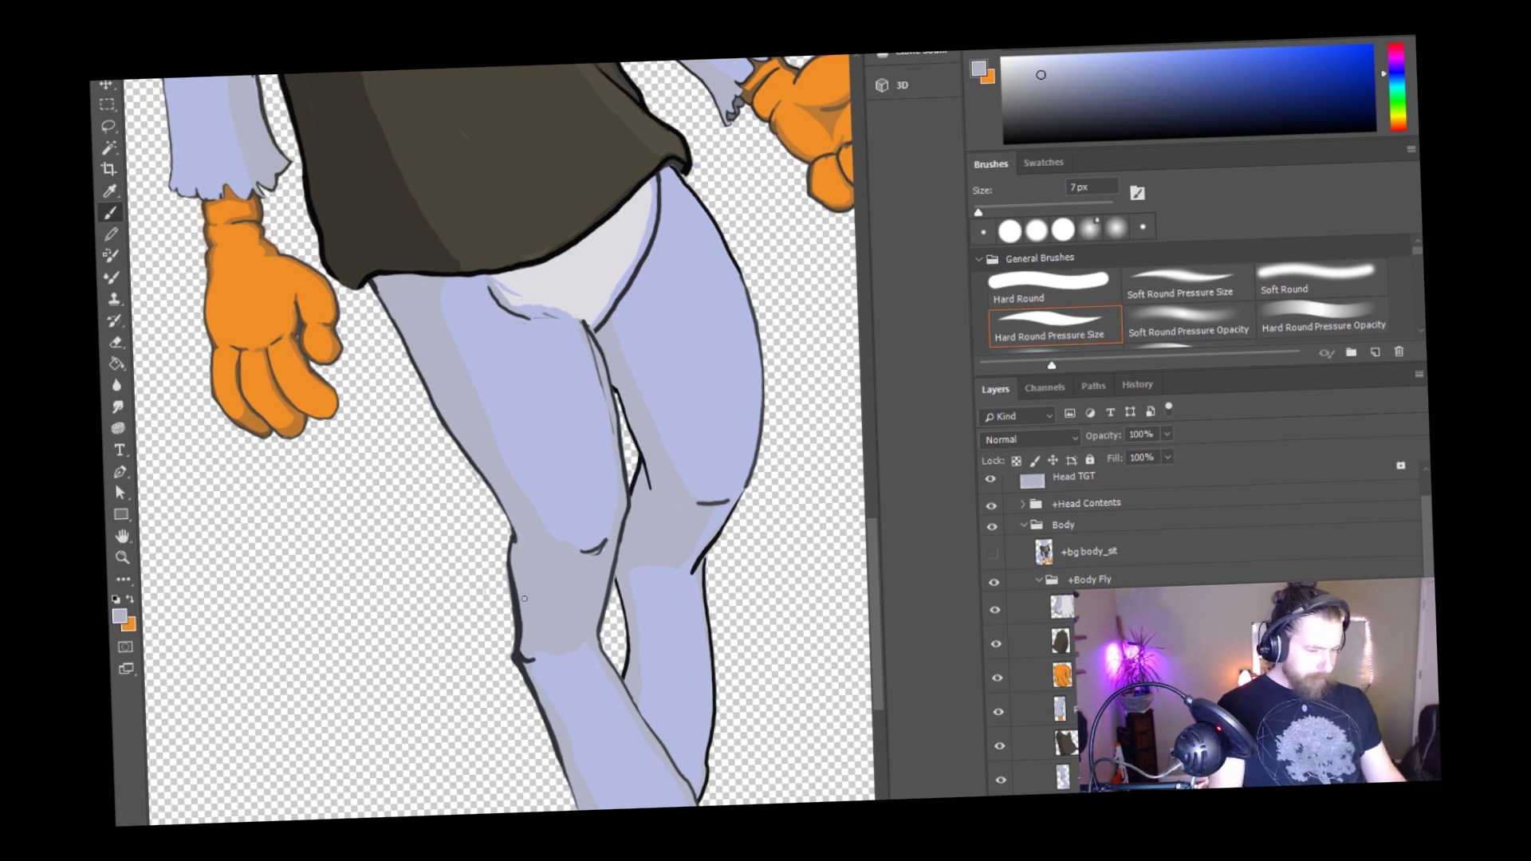
{"action": "key", "text": "alt"}
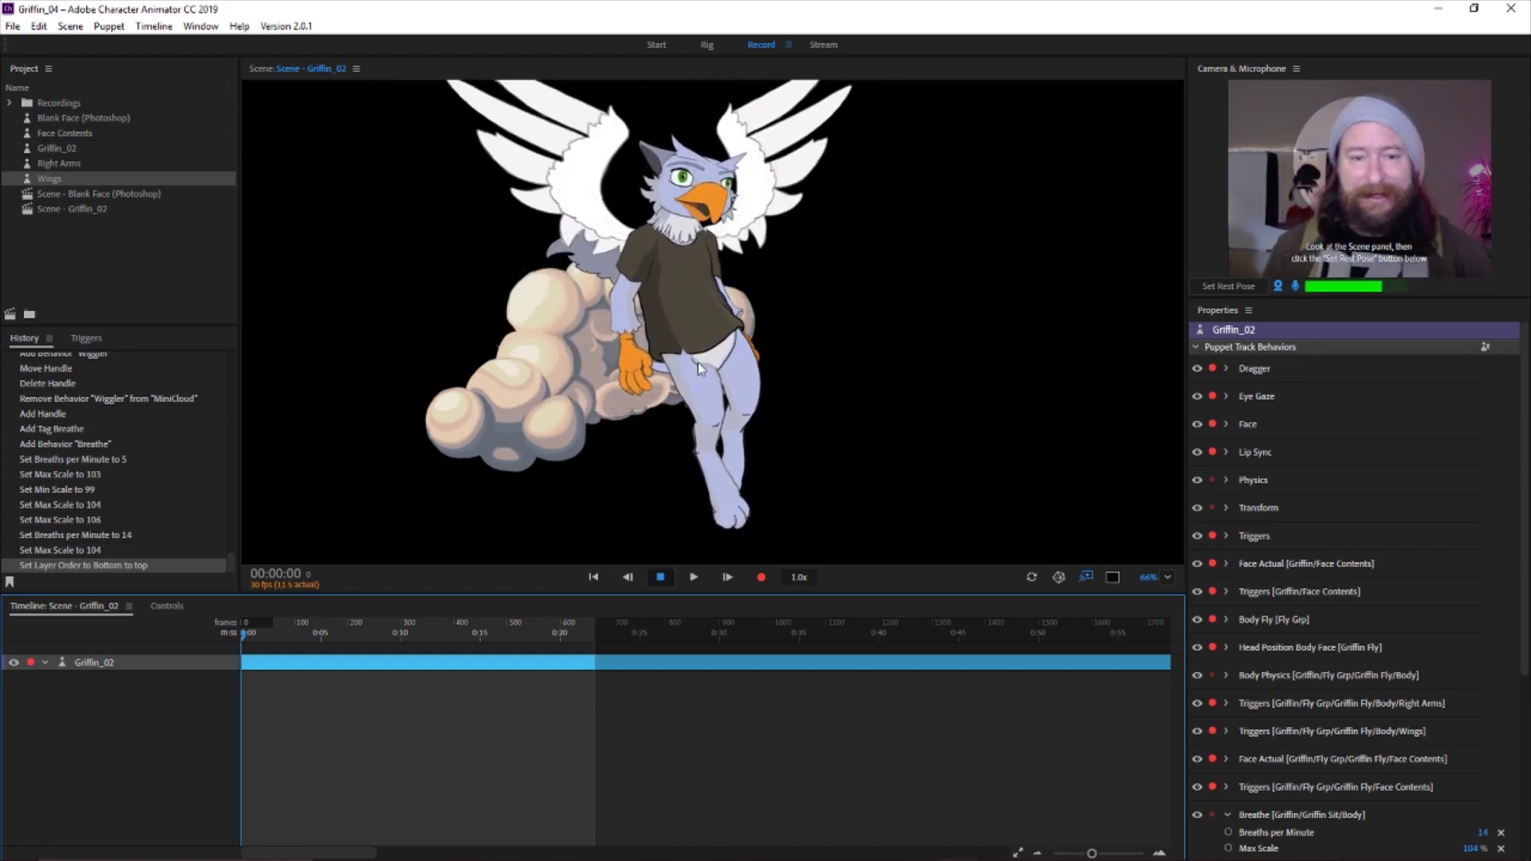
Trigger the Griffin puppet's sitting pose with the S key
{"action": "key", "text": "s"}
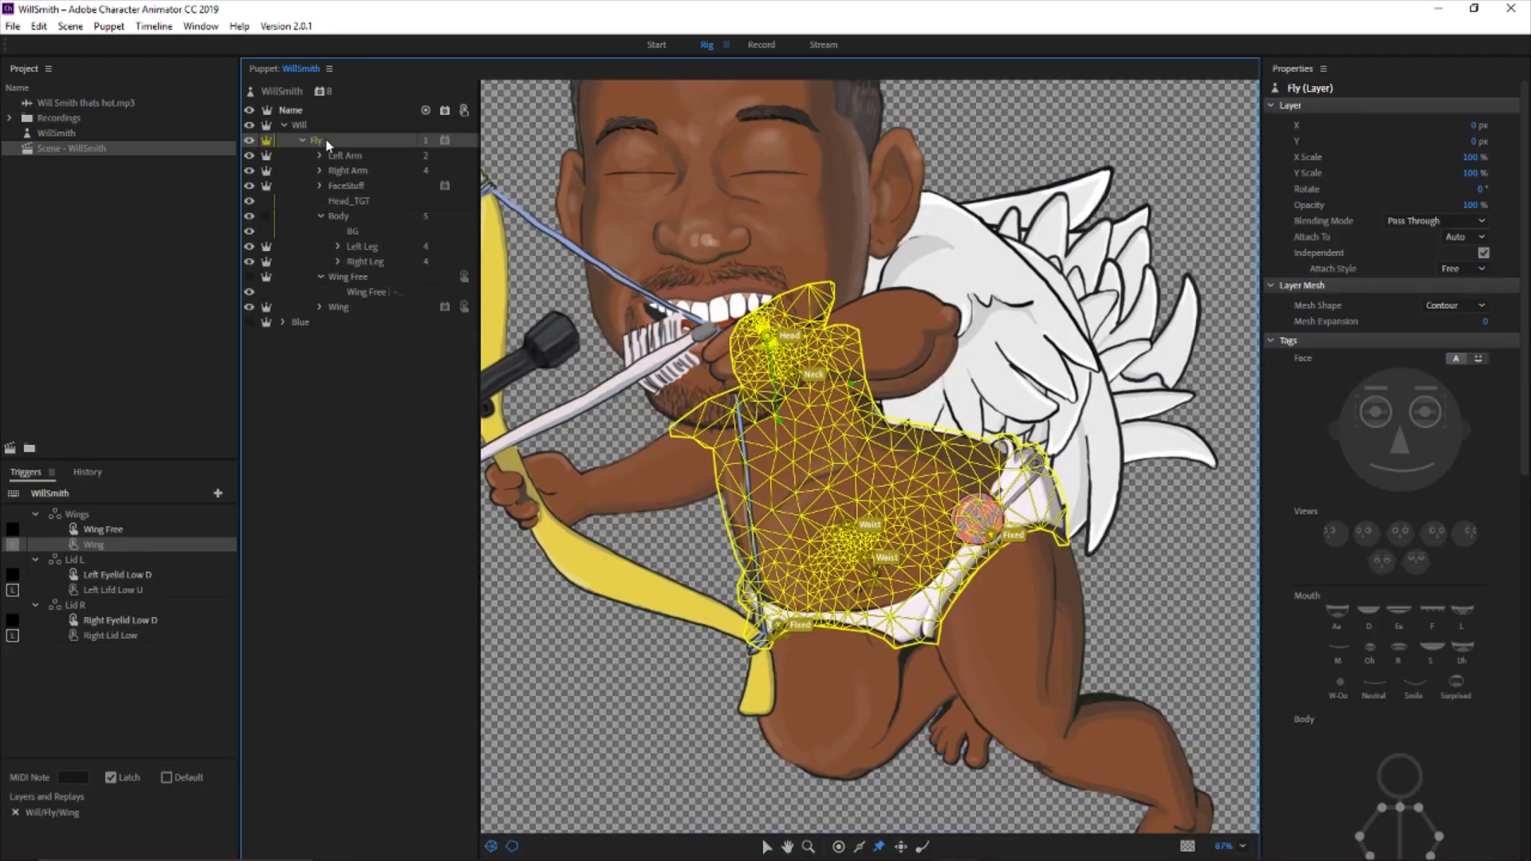
Add a Face behavior to the top-level Will group from the Behaviors list
{"action": "left_click", "coordinate": [328, 126]}
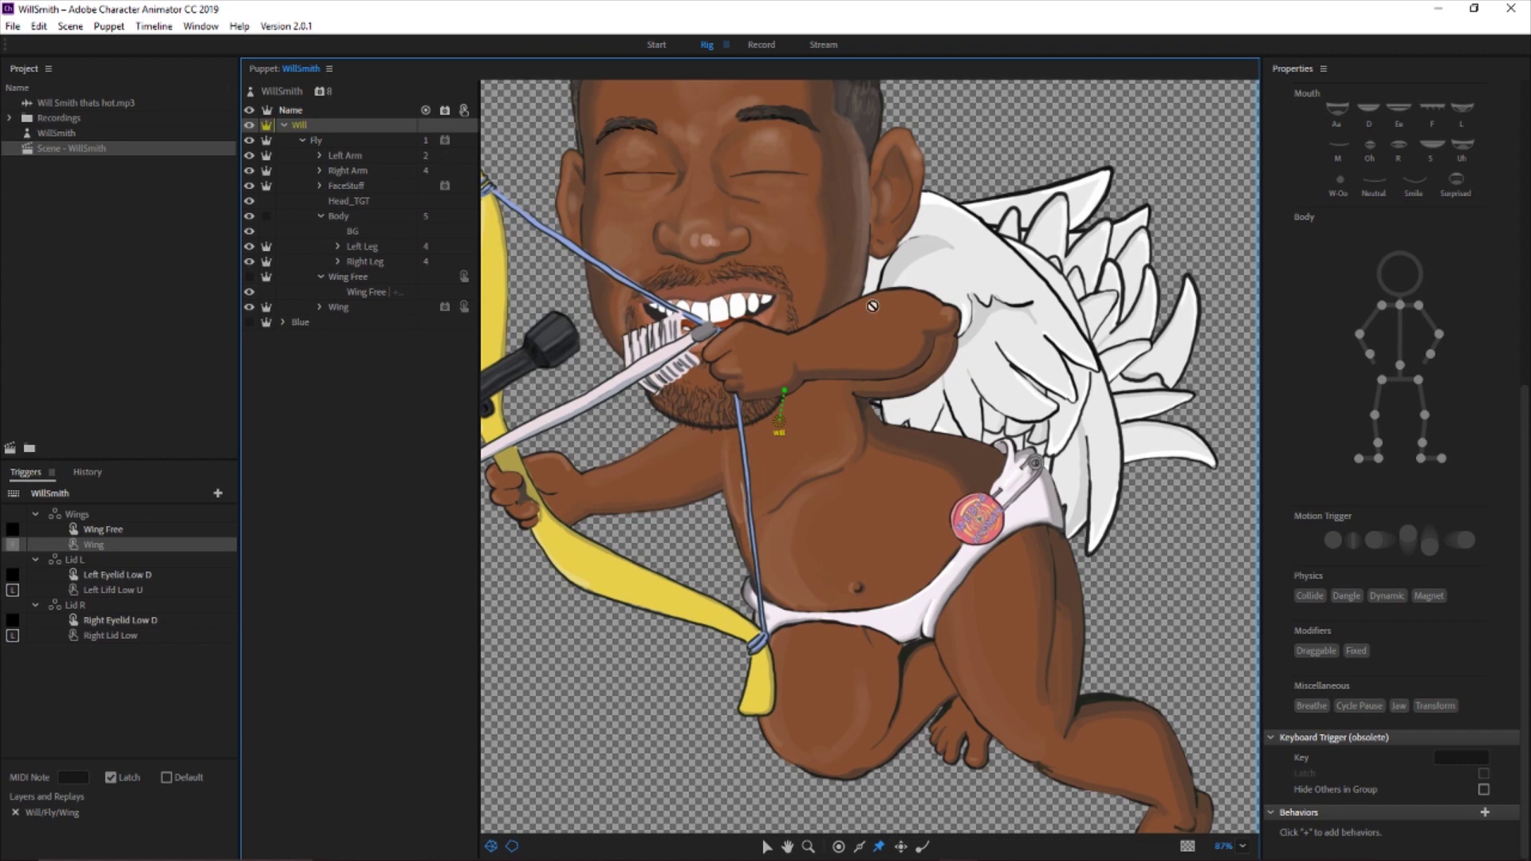
{"action": "left_click", "coordinate": [1485, 813]}
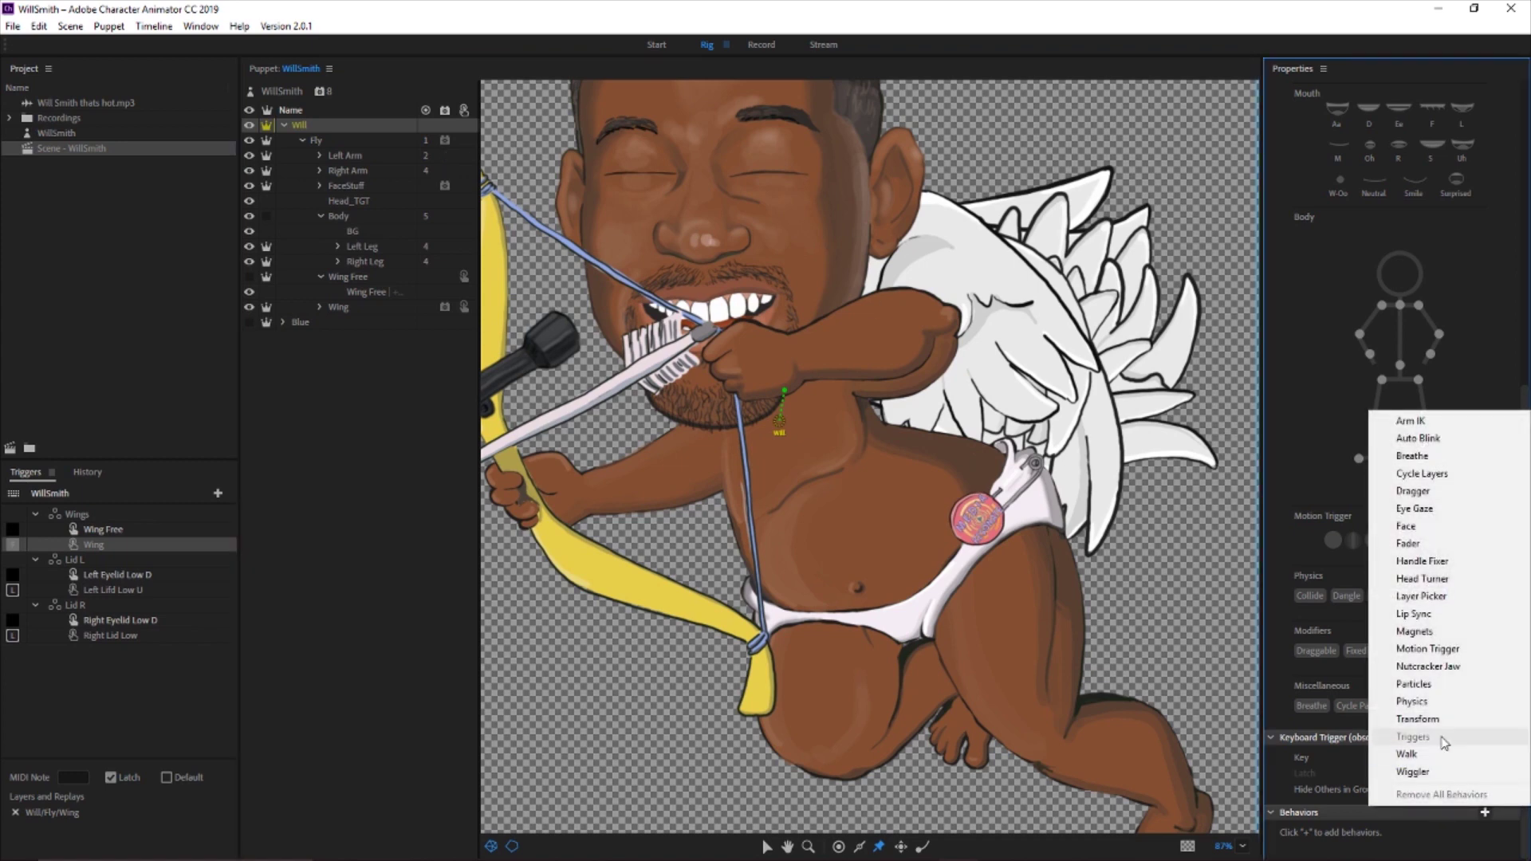
{"action": "left_click", "coordinate": [1373, 528]}
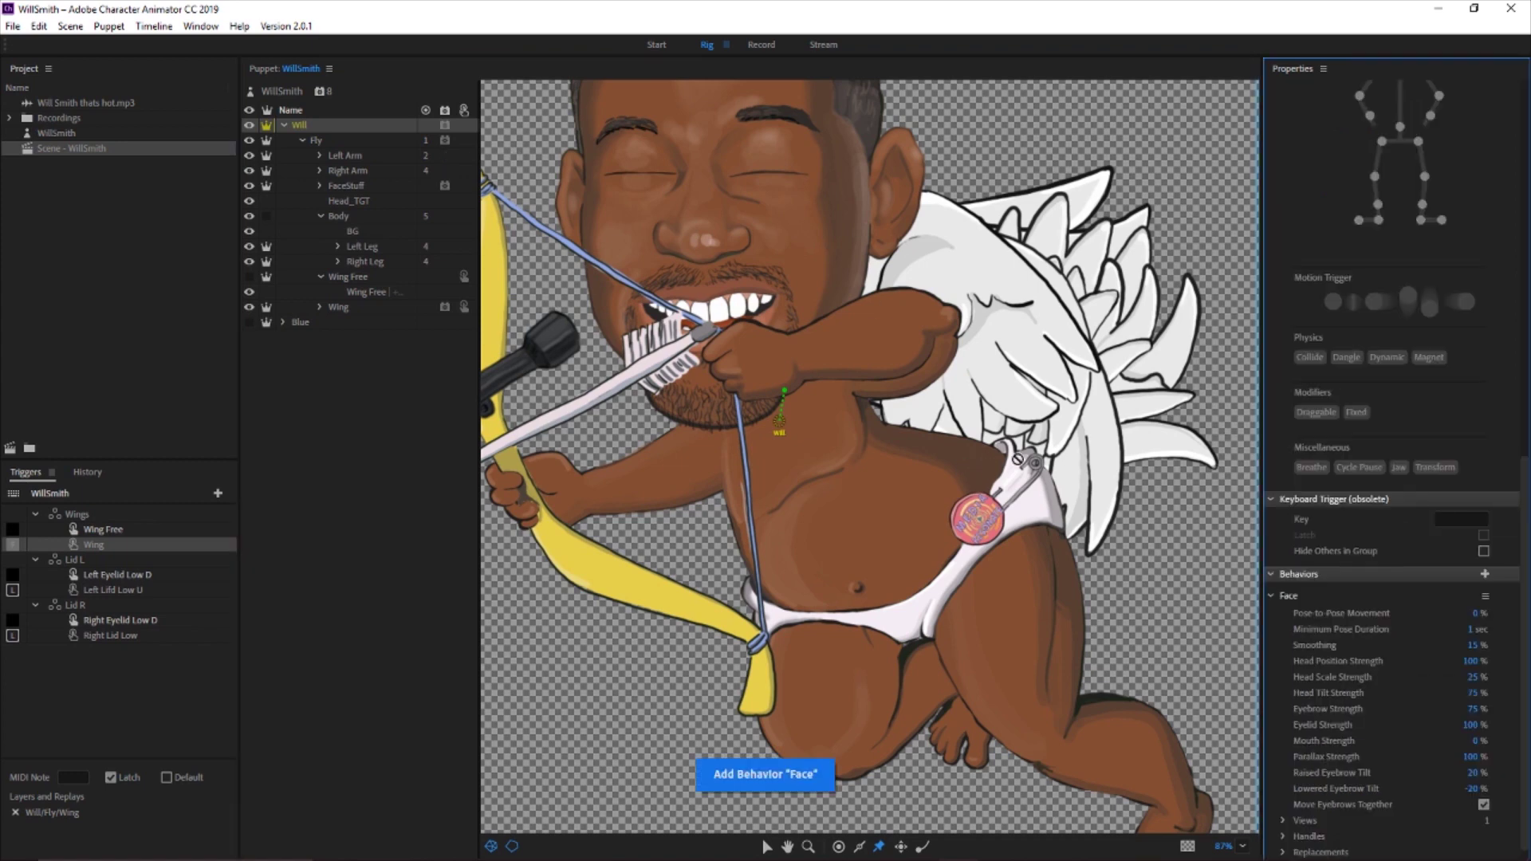
{"action": "scroll", "coordinate": [1313, 597], "scroll_direction": "up", "scroll_amount": 8}
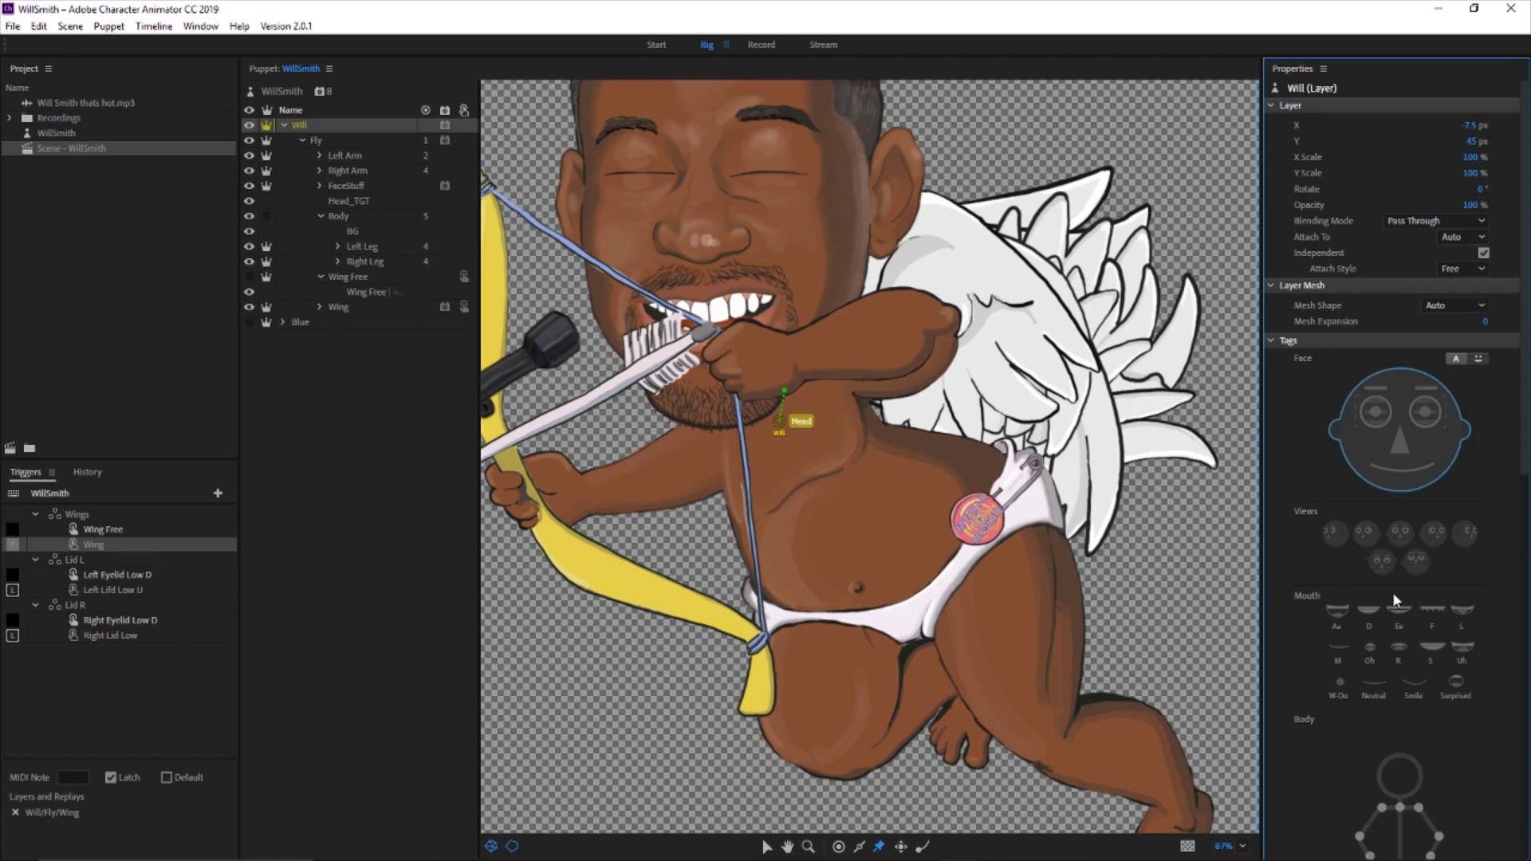
{"action": "scroll", "coordinate": [1393, 592], "scroll_direction": "down", "scroll_amount": 8}
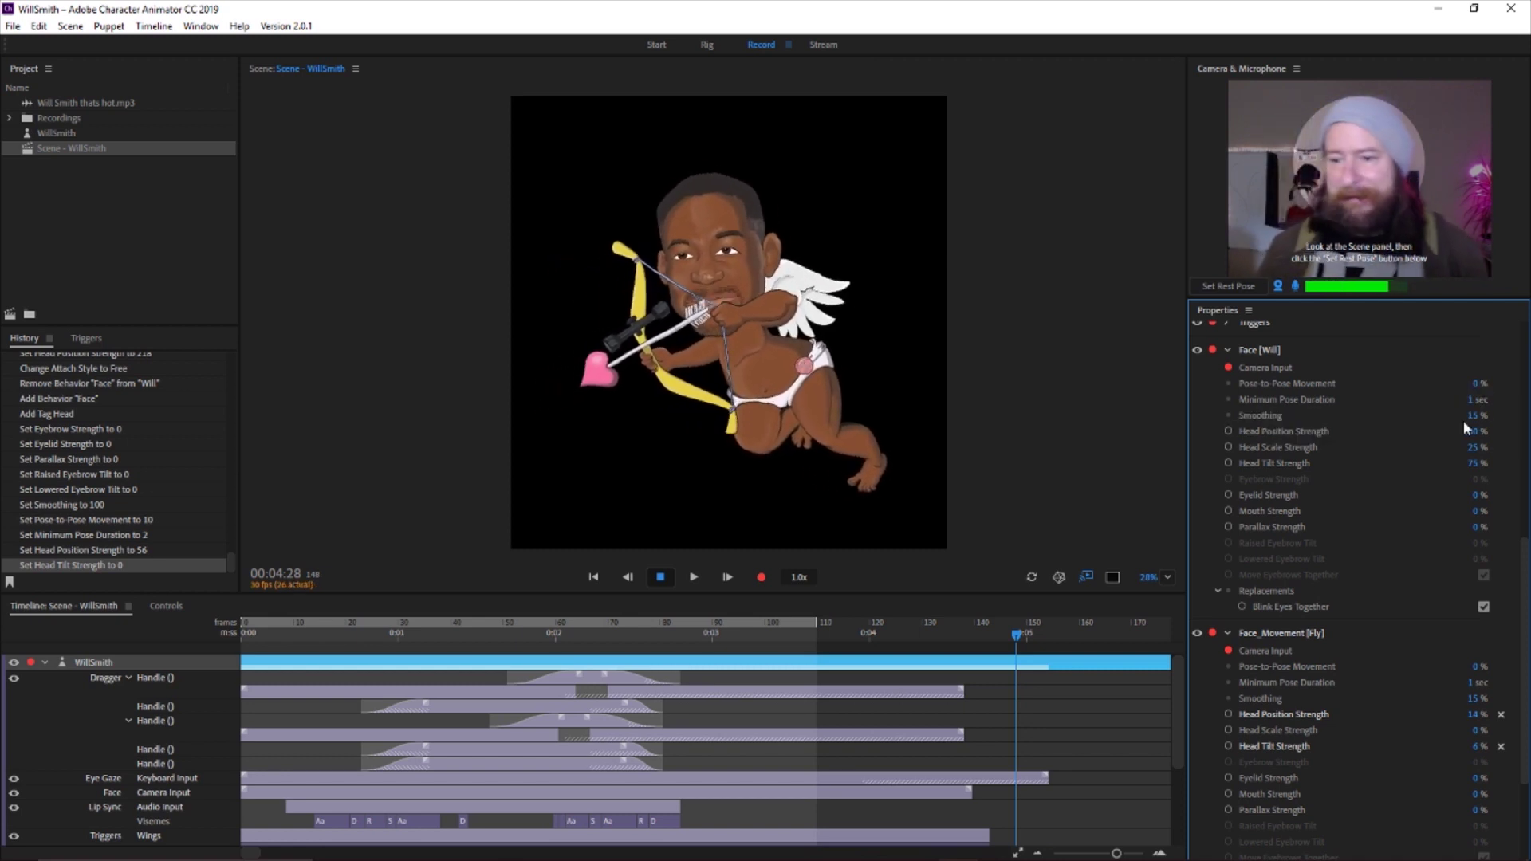
{"action": "mouse_move", "coordinate": [1474, 415]}
{"action": "left_mouse_down"}
{"action": "mouse_move", "coordinate": [1526, 415]}
{"action": "mouse_move", "coordinate": [1473, 416]}
{"action": "left_mouse_up"}
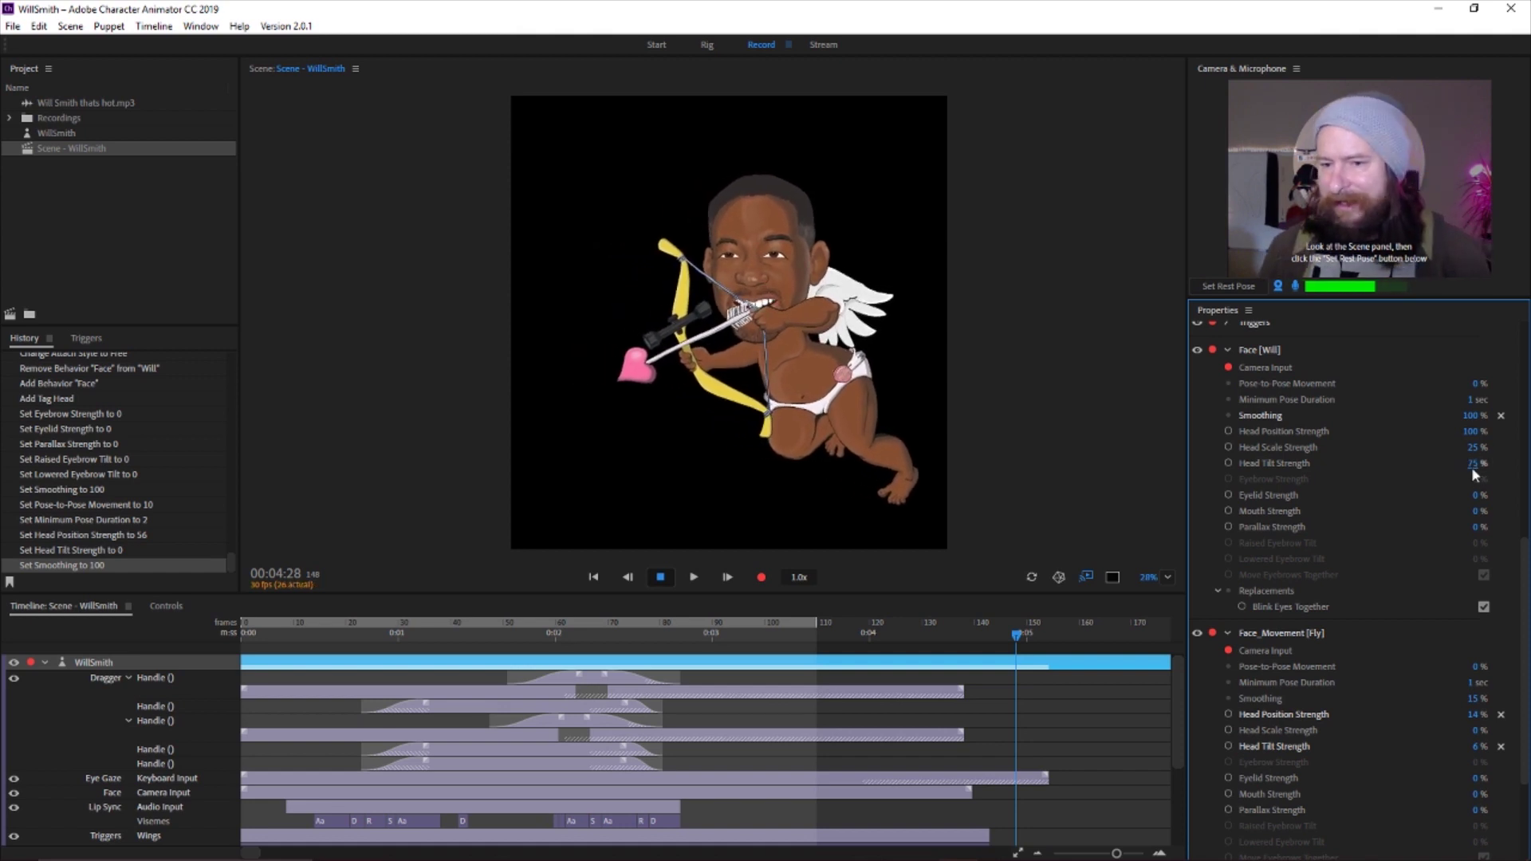
Scrub the Face [Will] Head Tilt Strength down to 20%
{"action": "left_click_drag", "start_coordinate": [1471, 464], "coordinate": [1419, 460]}
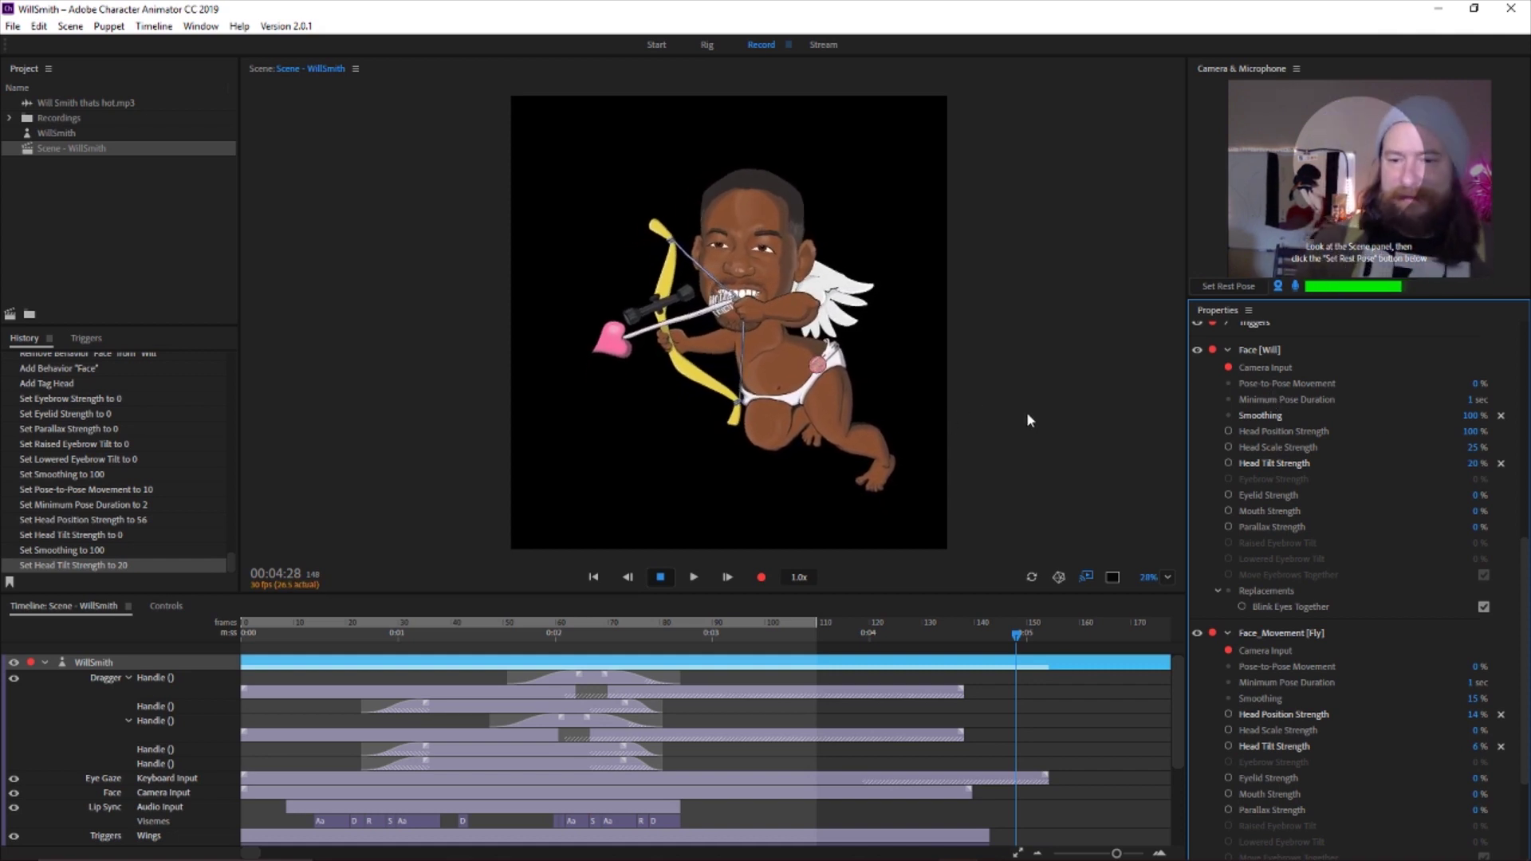
{"action": "left_click", "coordinate": [707, 45]}
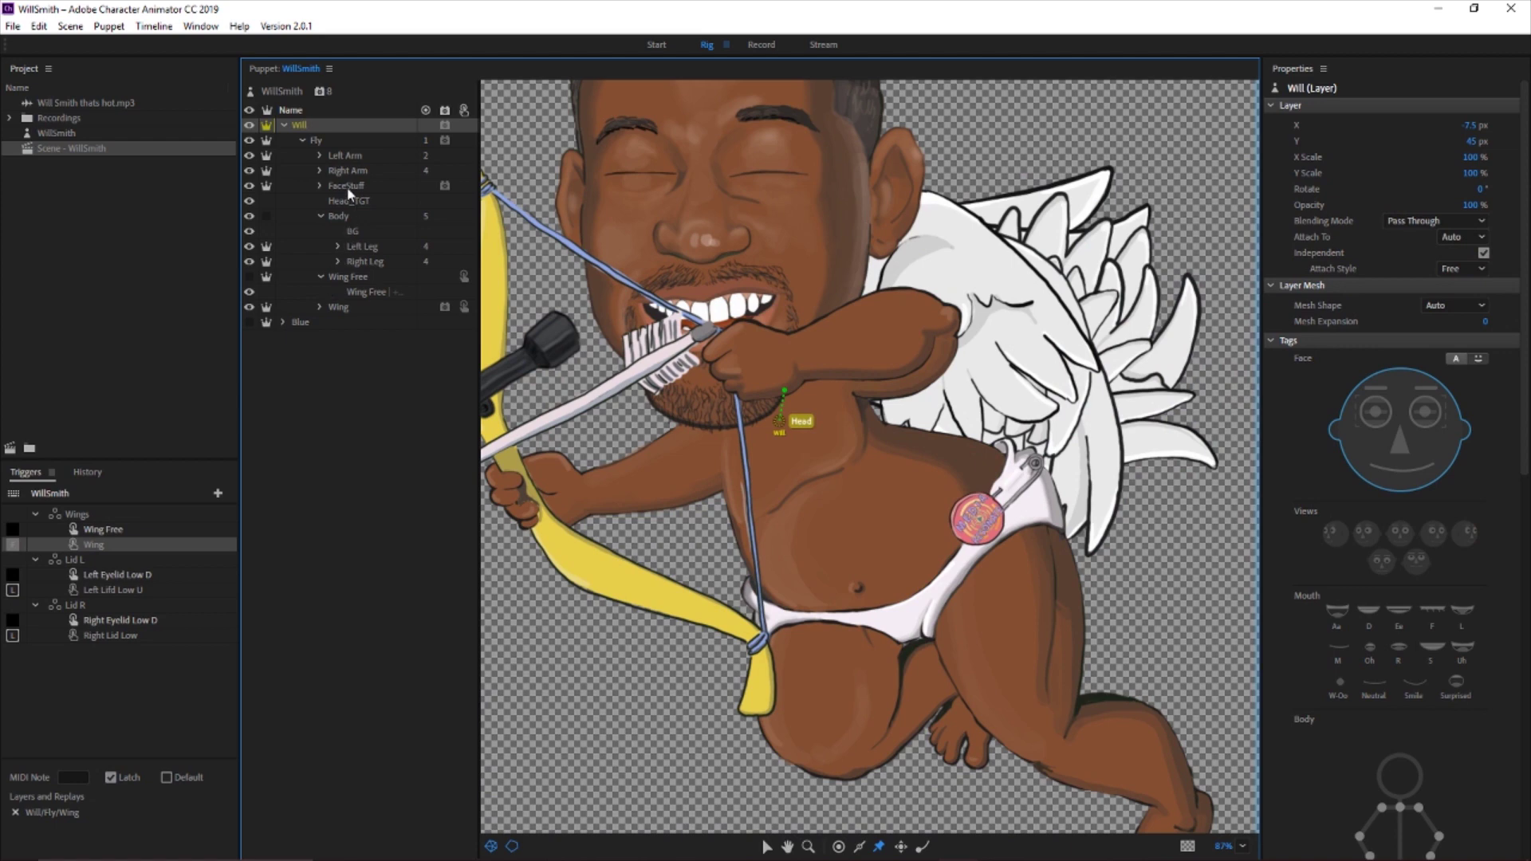
{"action": "left_click", "coordinate": [351, 247]}
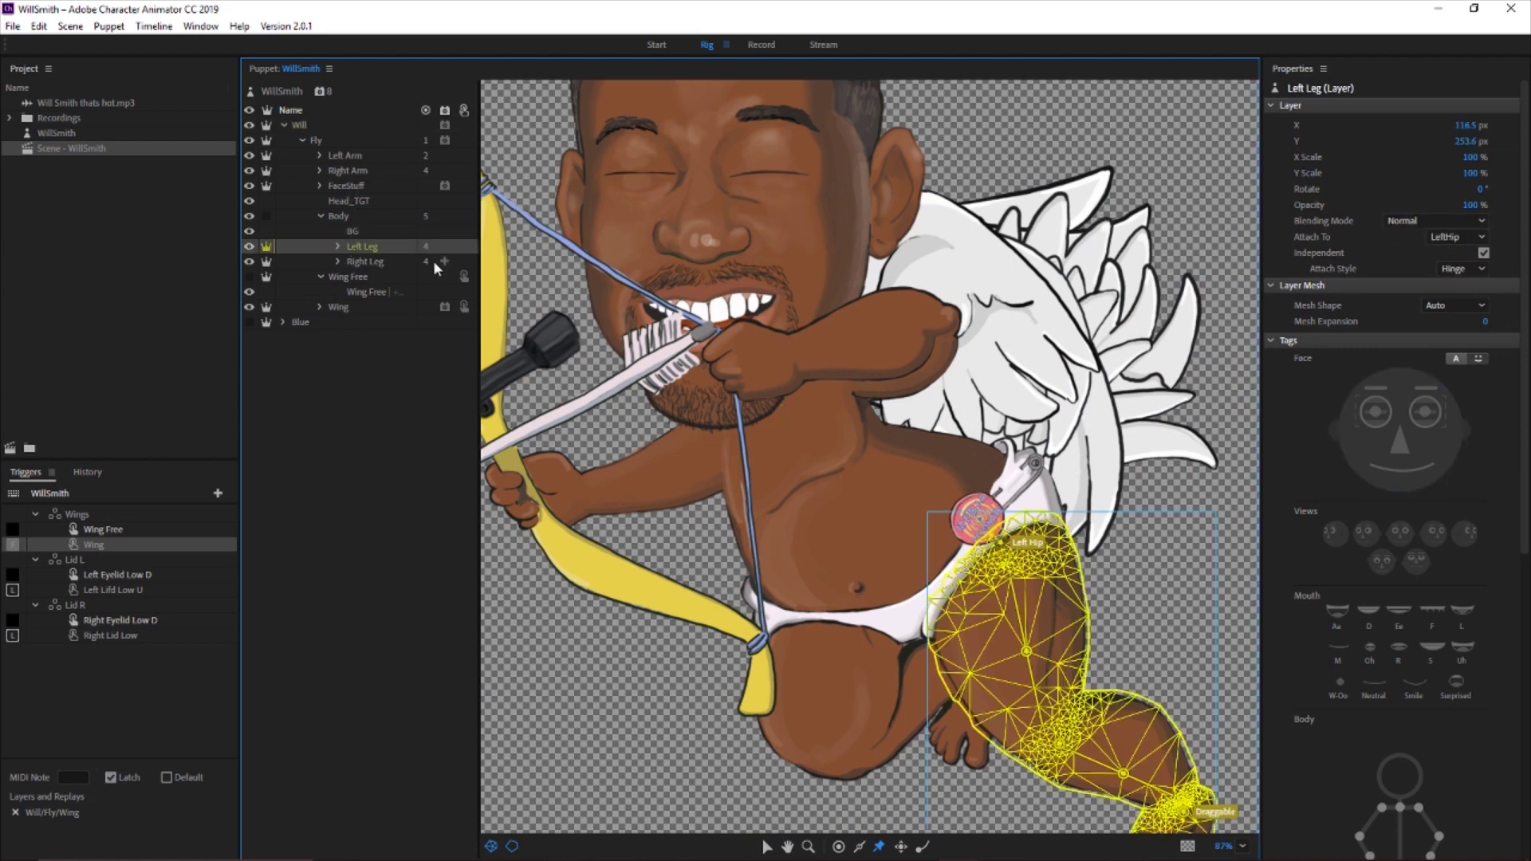
{"action": "left_click", "coordinate": [390, 261]}
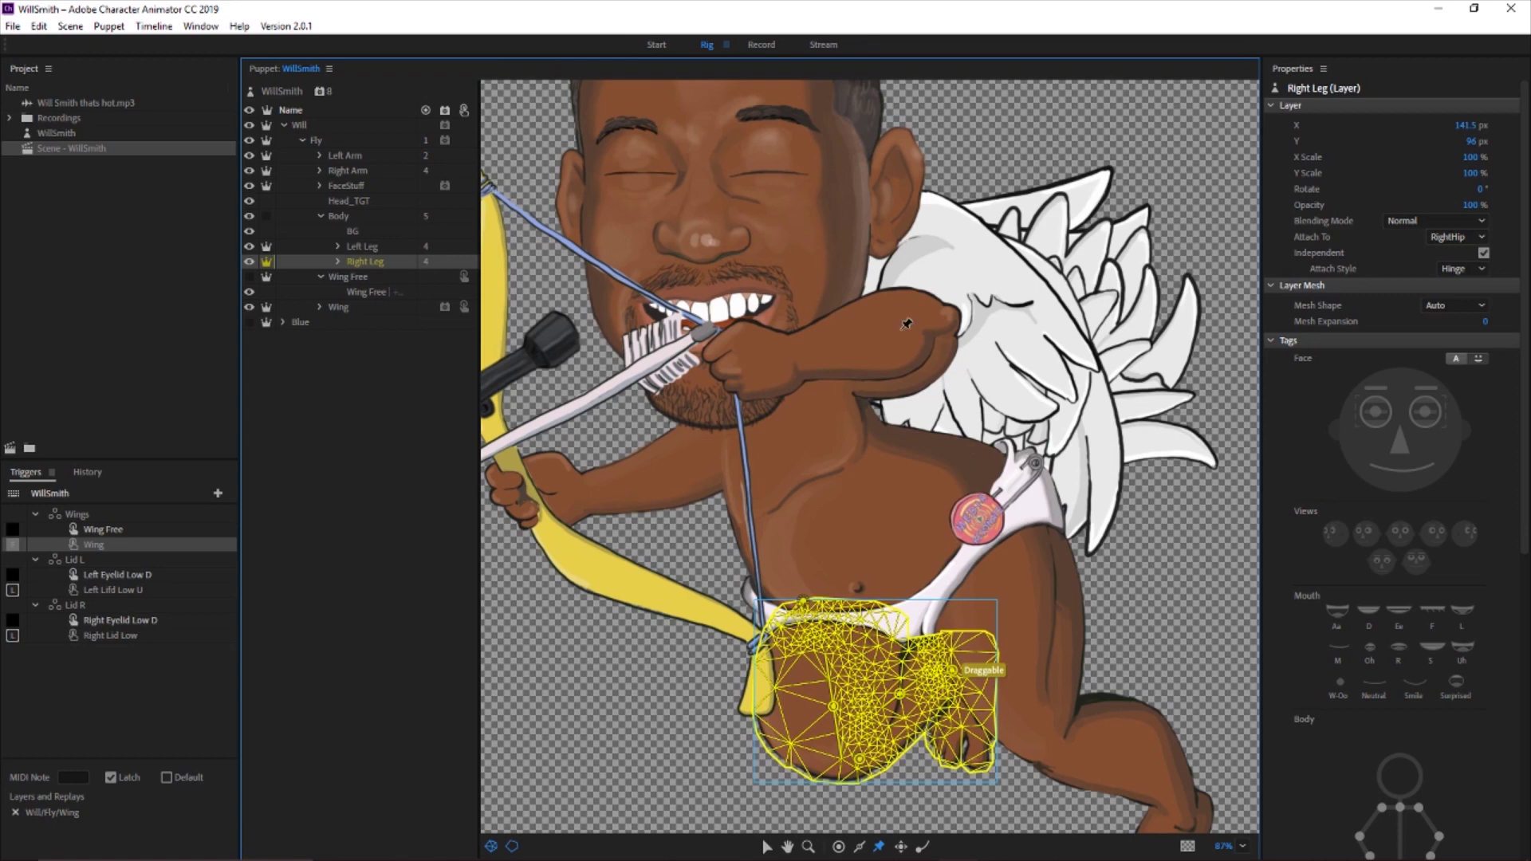
{"action": "left_click", "coordinate": [754, 47]}
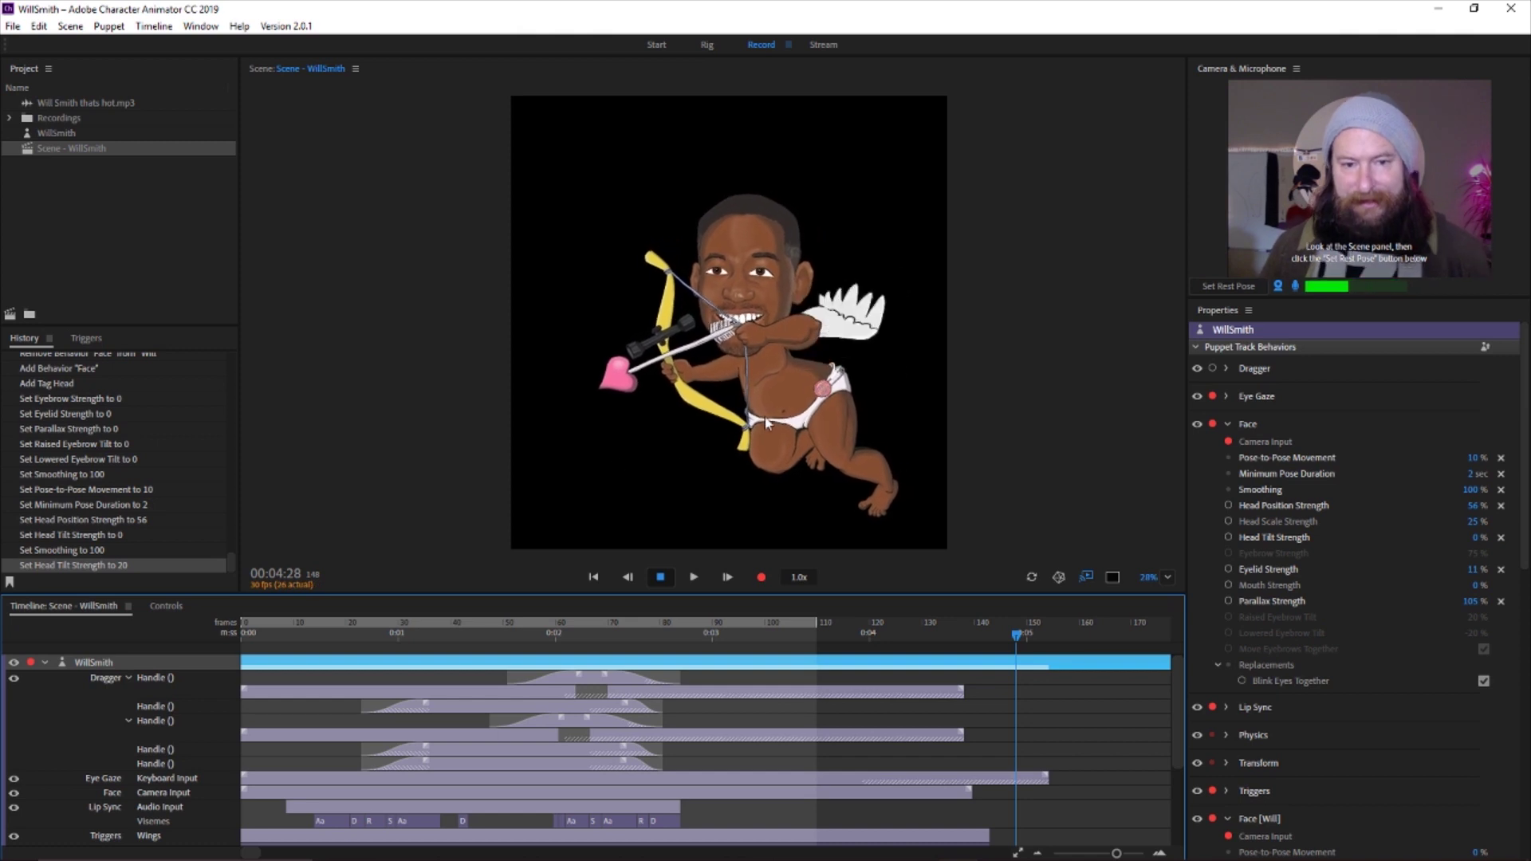
{"action": "left_click", "coordinate": [889, 461]}
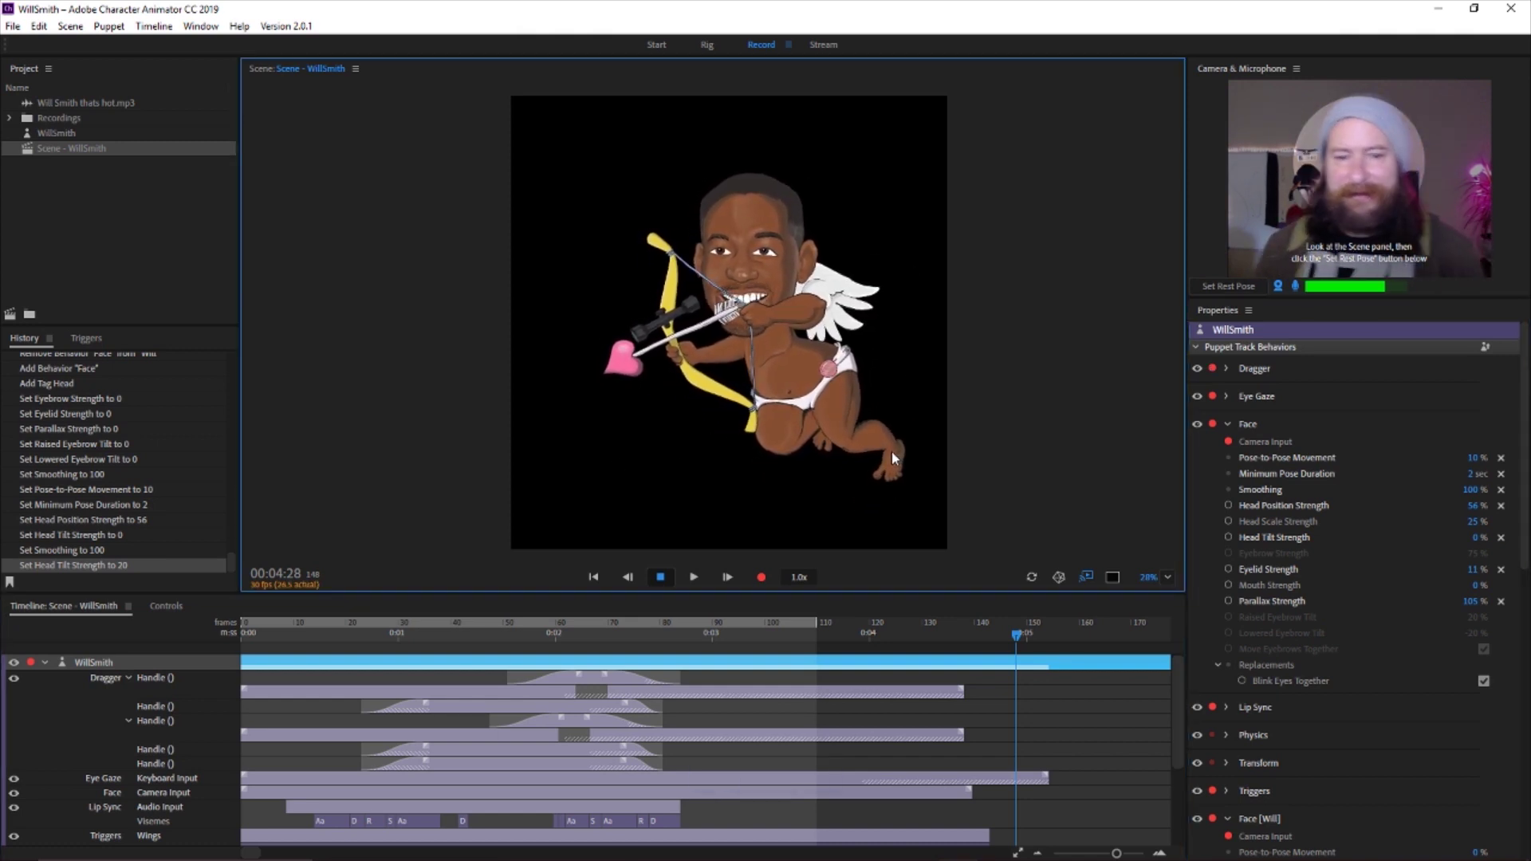